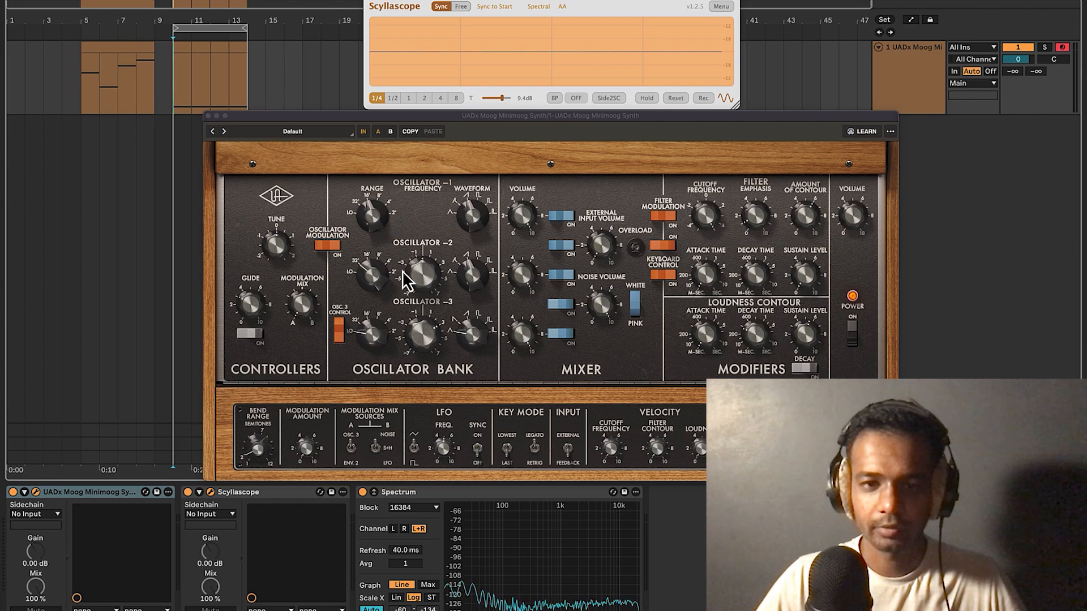
# Focus the UADx Minimoog window and play the clip to hear its default patch.
pyautogui.click(557, 307)
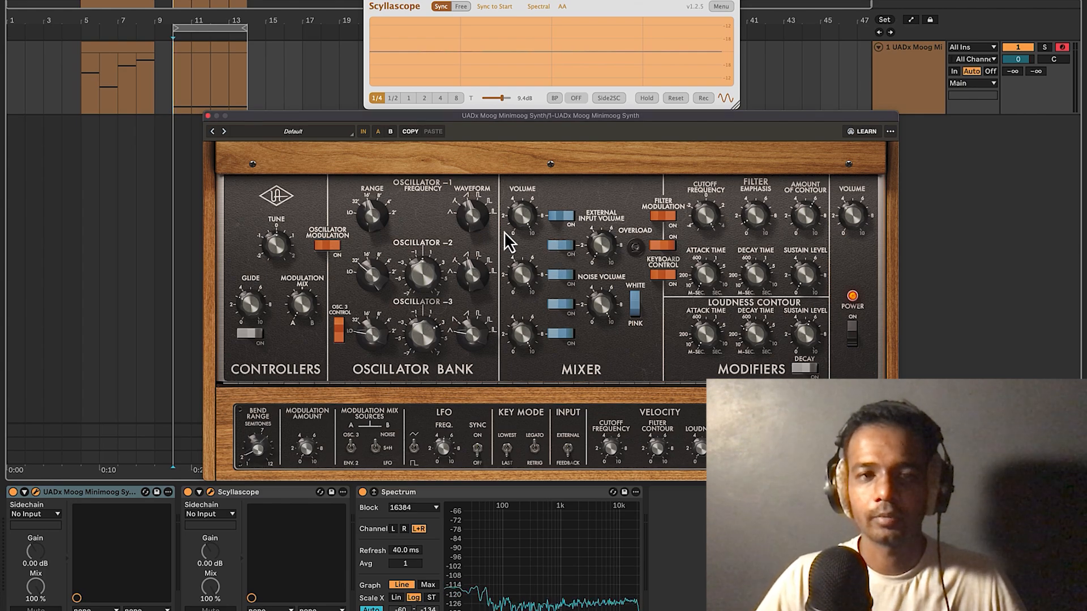
pyautogui.press('space')
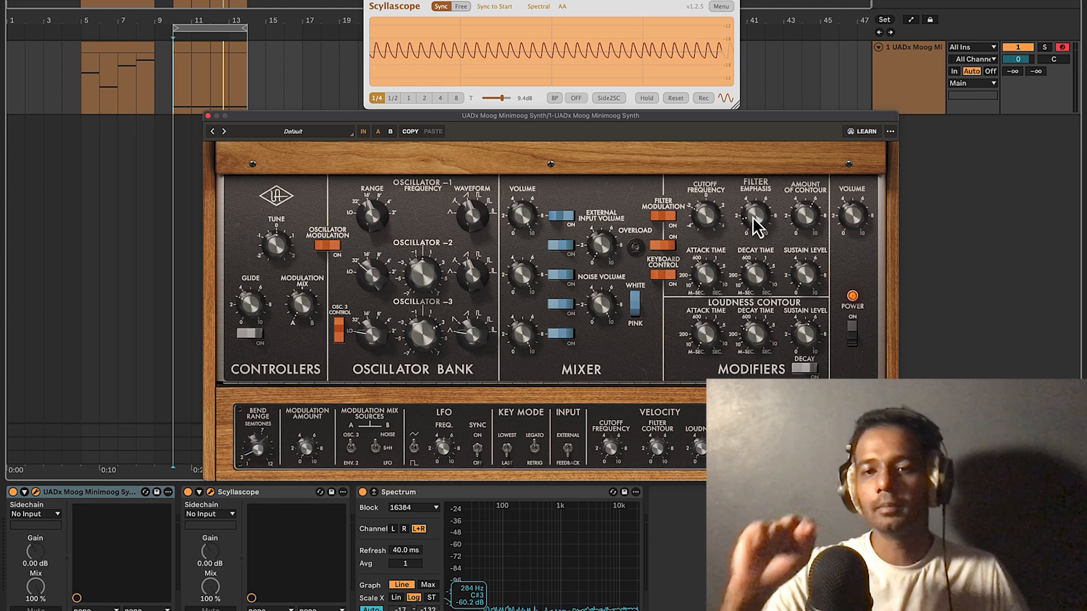
# During playback, raise the Minimoog's Cutoff Frequency and adjust the Amount of Contour.
pyautogui.press('space')
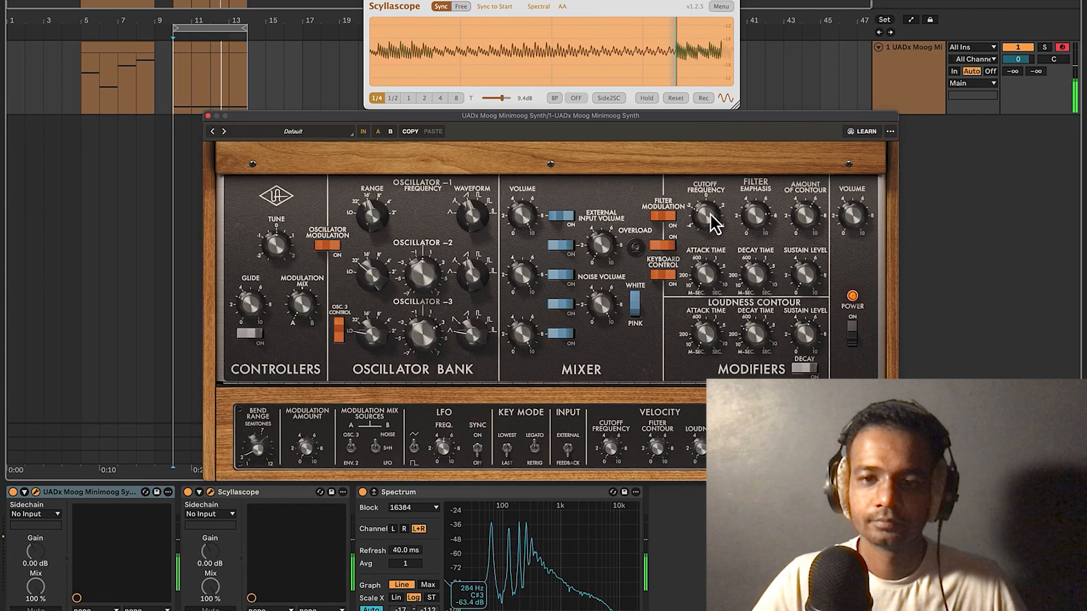
pyautogui.moveTo(711, 197)
pyautogui.mouseDown()
pyautogui.moveTo(726, 171)
pyautogui.moveTo(726, 212)
pyautogui.mouseUp()
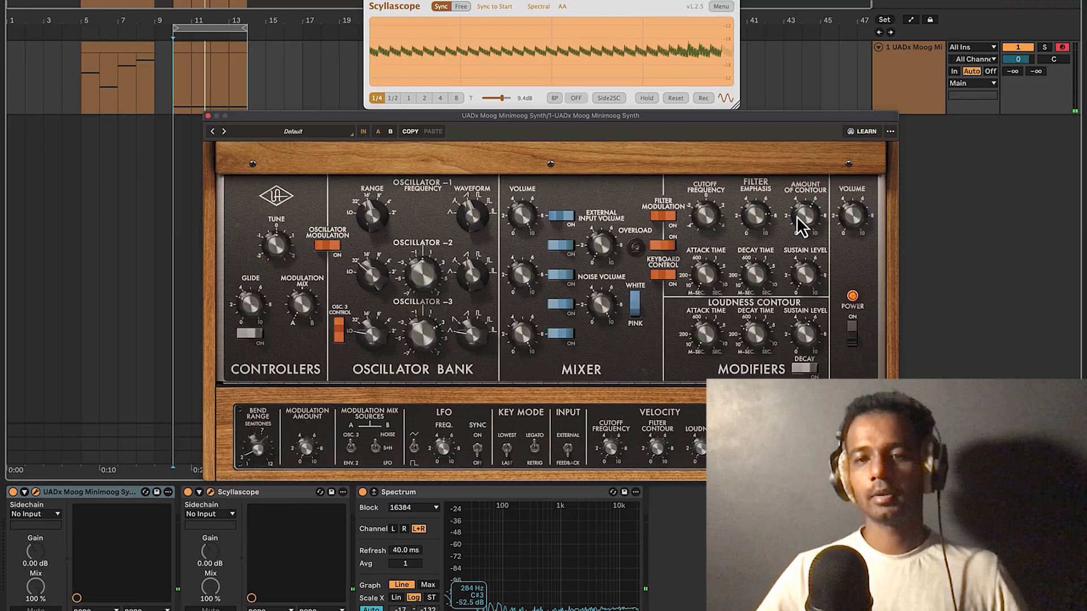
pyautogui.moveTo(796, 216); pyautogui.dragTo(796, 196)
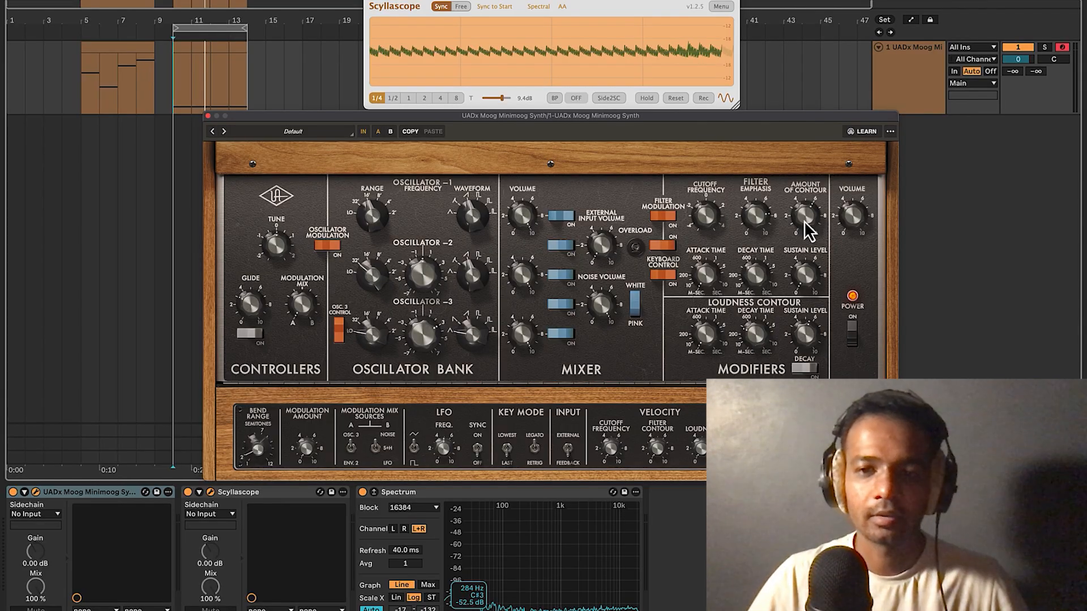
# During playback, lower the Filter Emphasis knob to remove the resonant ringing.
pyautogui.press('space')
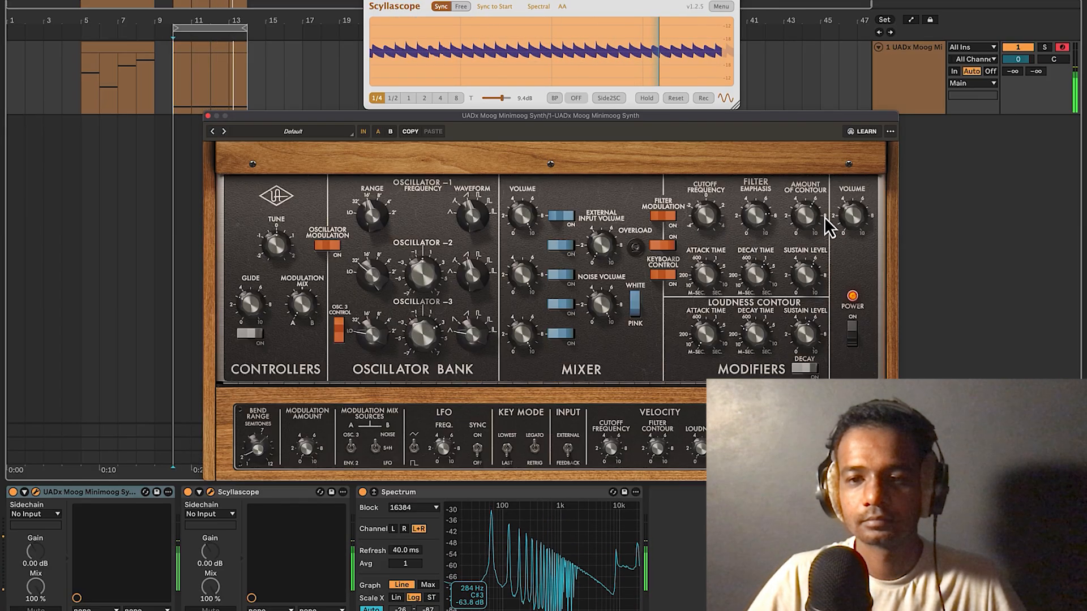
pyautogui.moveTo(755, 216); pyautogui.dragTo(755, 248)
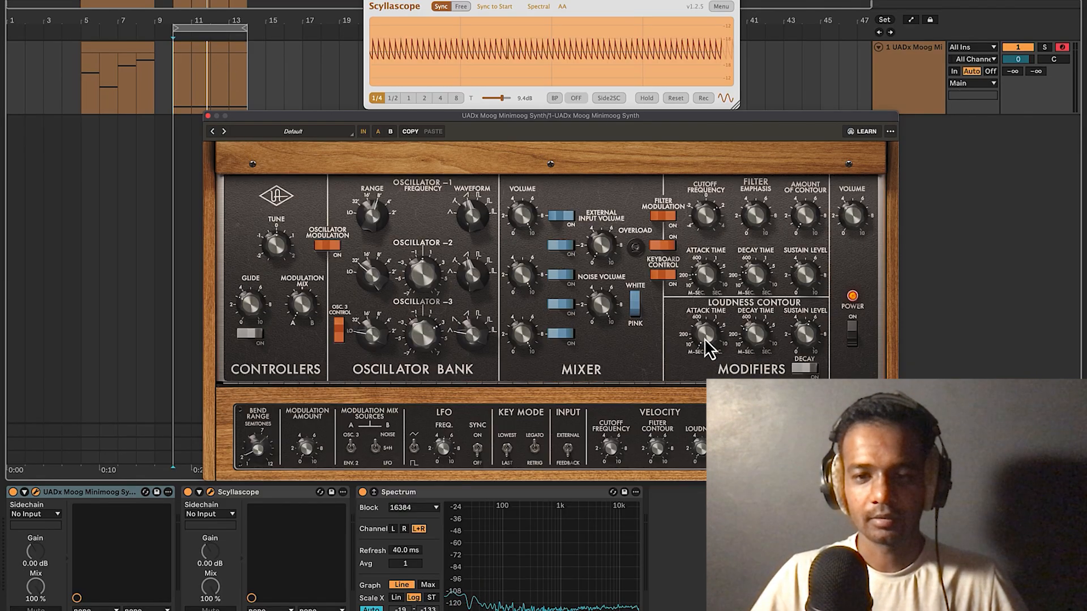
# Switch oscillator 1's range from 8' to 4' and set the playback start to bar 5.
pyautogui.press('space')
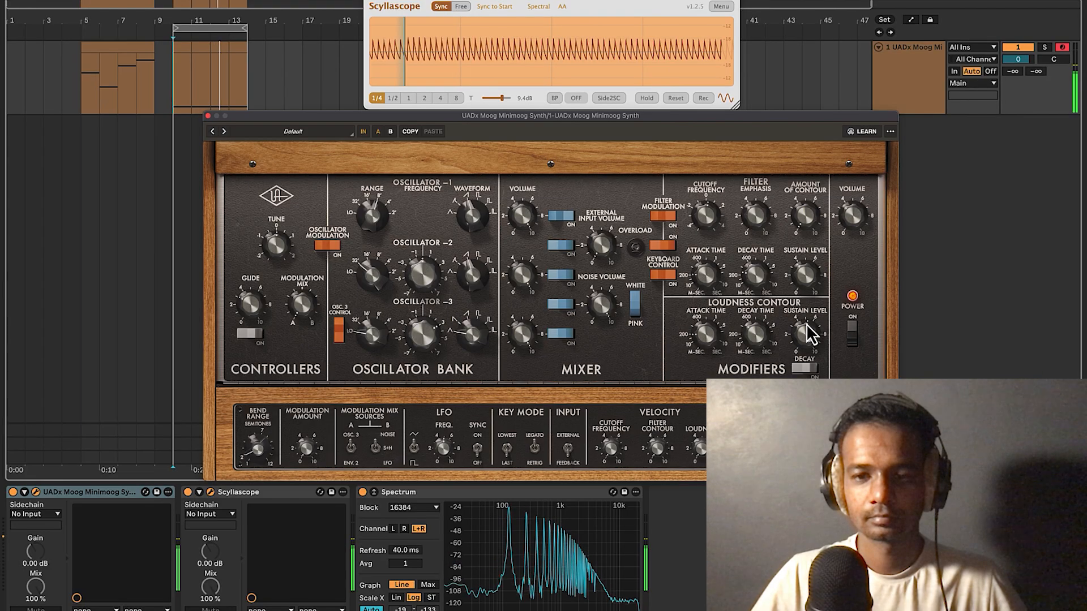
pyautogui.moveTo(372, 222); pyautogui.dragTo(373, 213)
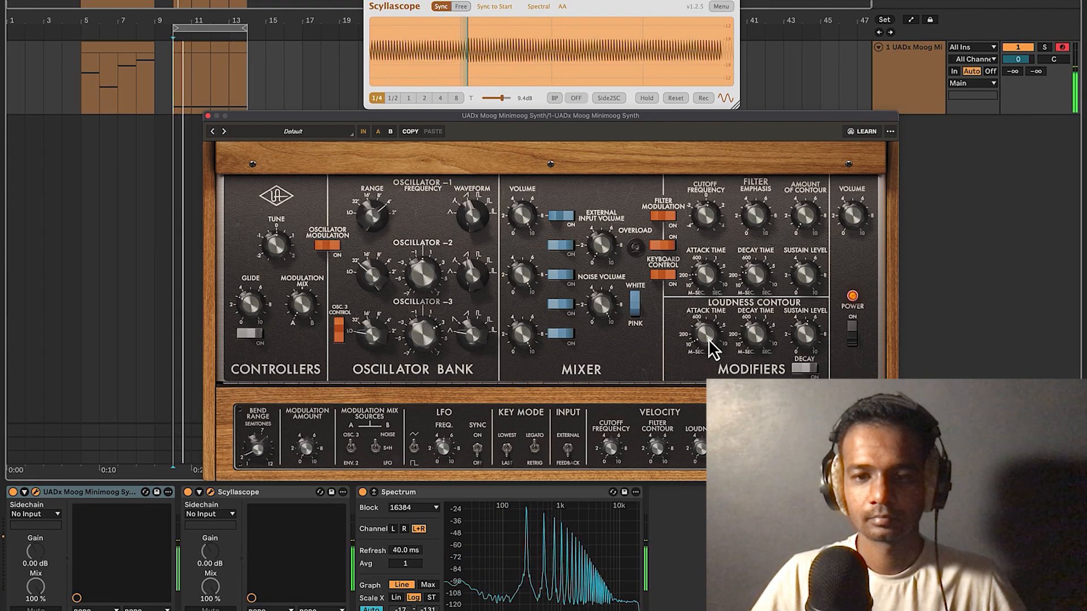
pyautogui.click(81, 103)
# Restart playback from bar 5 and move the loop brace left onto the earlier MIDI clip.
pyautogui.press('space')
pyautogui.press('space')
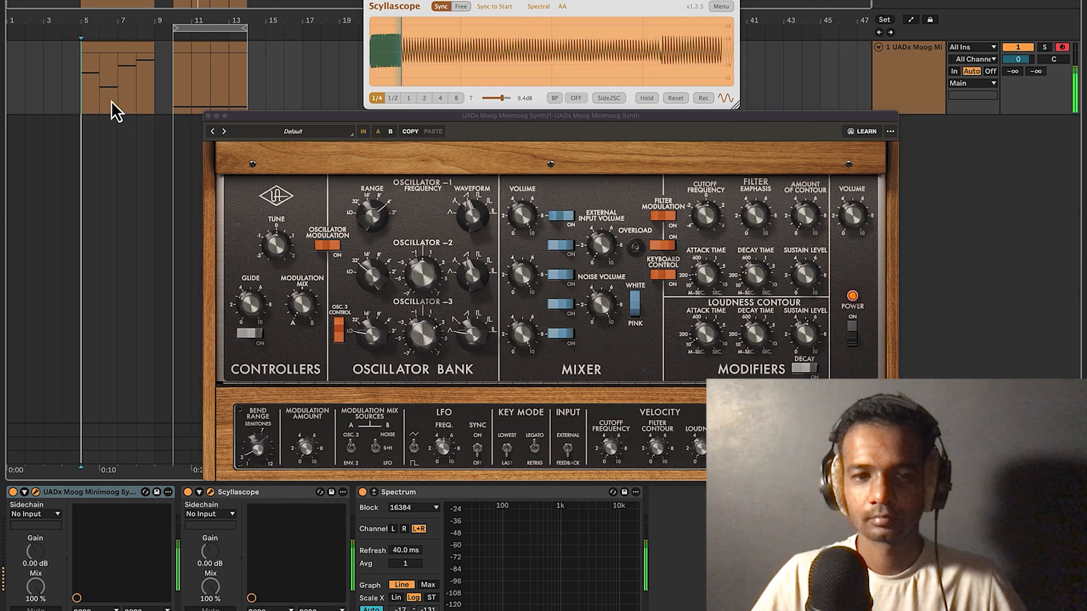
pyautogui.moveTo(207, 29); pyautogui.dragTo(146, 28)
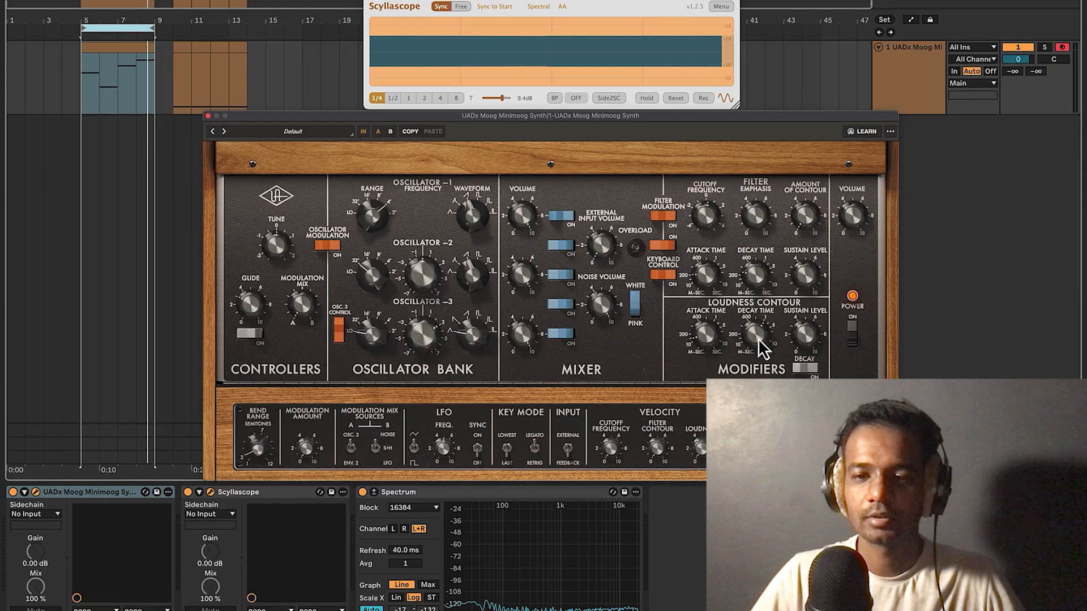
# Play the loop and turn the Oscillator 1 Range knob down to a lower range.
pyautogui.press('space')
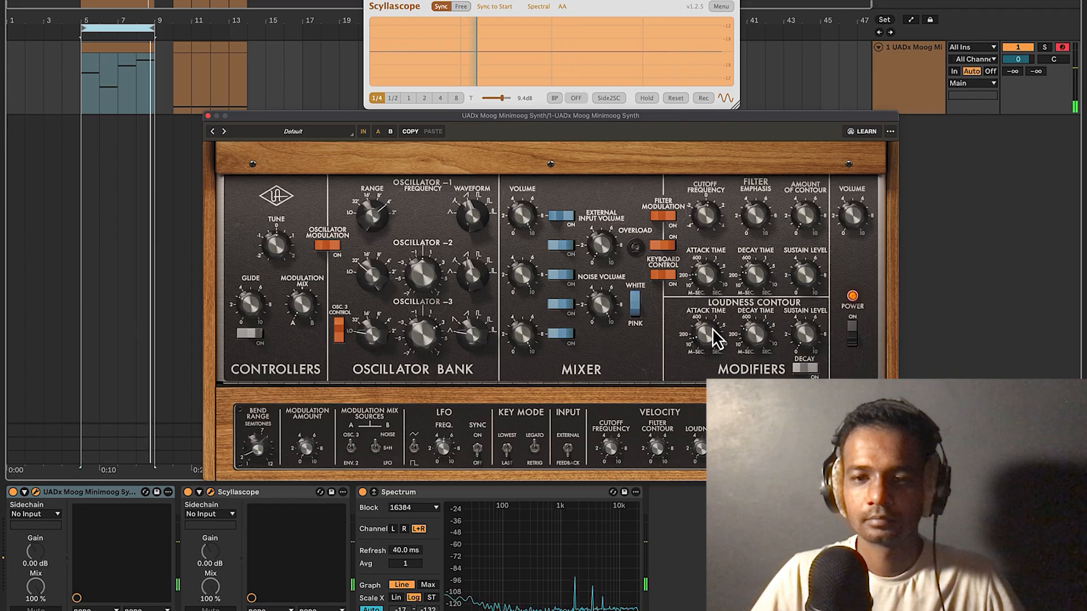
pyautogui.moveTo(379, 218); pyautogui.dragTo(365, 243)
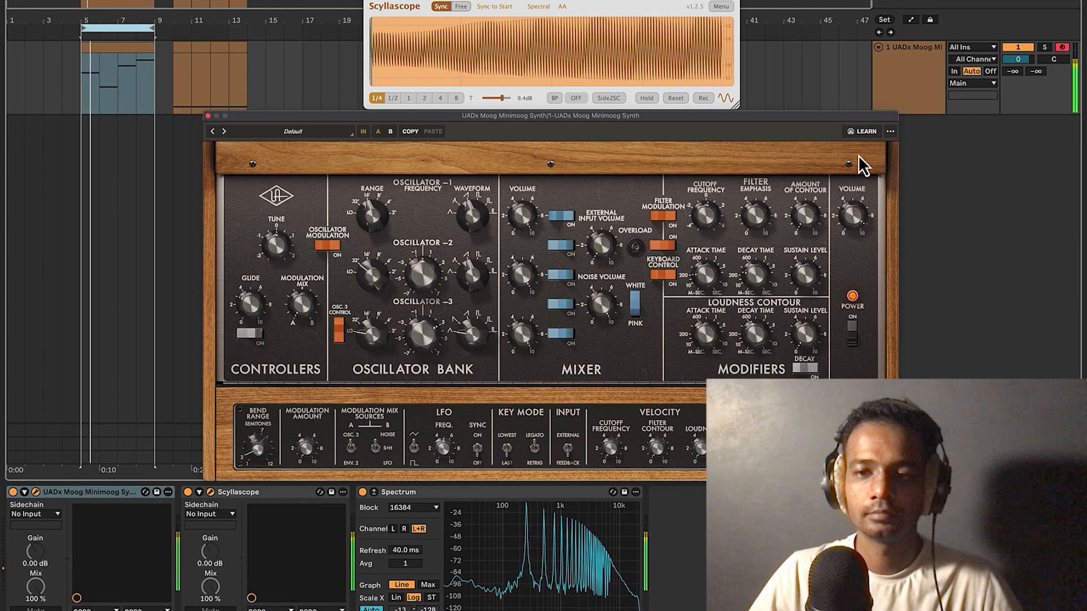
pyautogui.moveTo(854, 208)
pyautogui.mouseDown()
pyautogui.moveTo(853, 257)
pyautogui.moveTo(853, 226)
pyautogui.mouseUp()
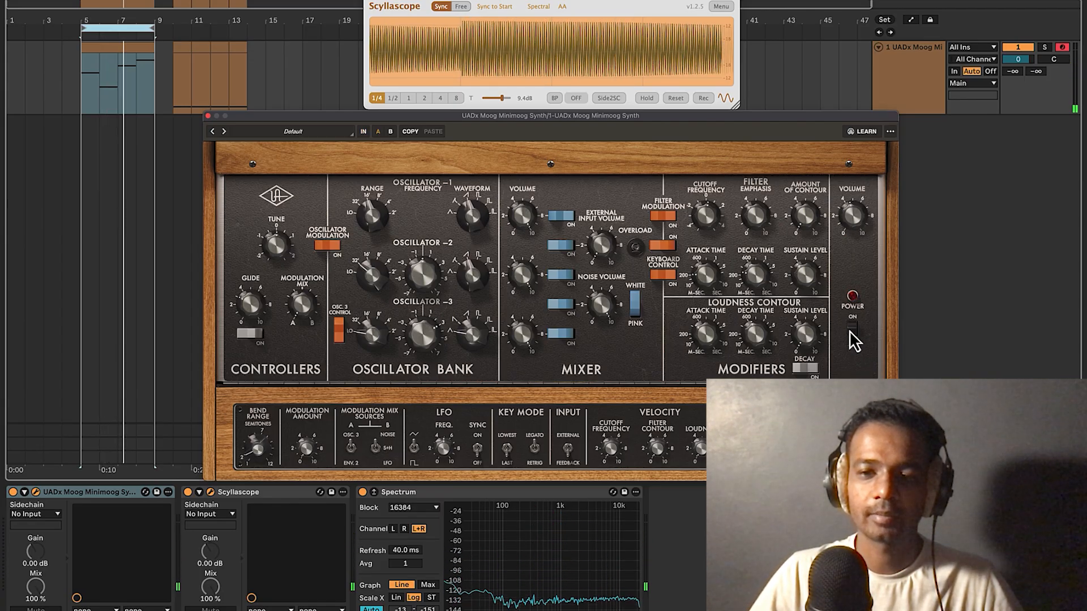
pyautogui.click(363, 136)
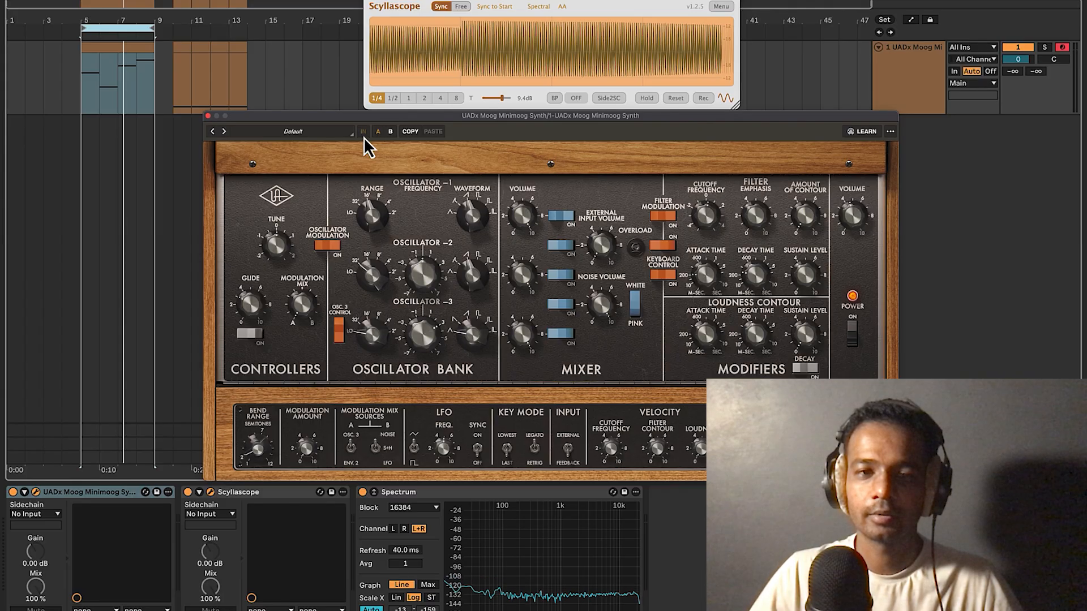
pyautogui.click(852, 339)
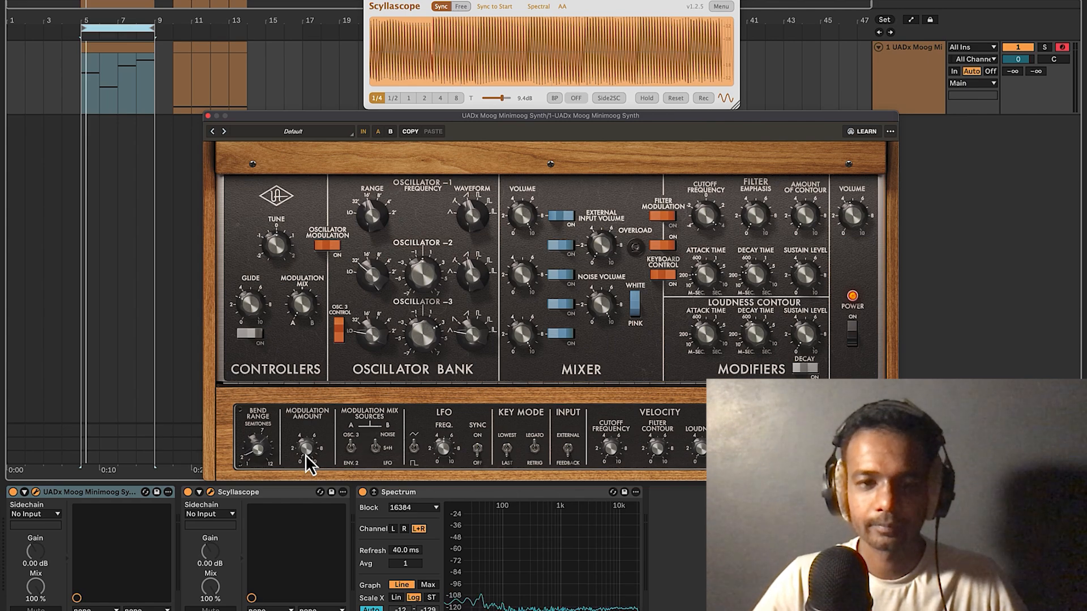
# During playback, detune the Oscillator 3 Frequency and turn its Range down toward 32'.
pyautogui.press('space')
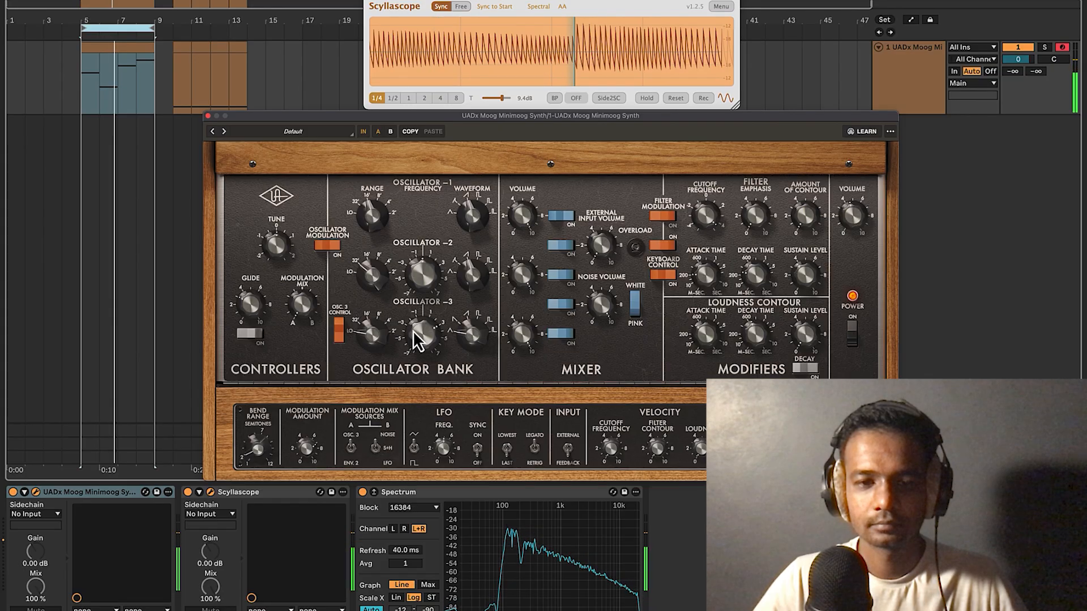
pyautogui.moveTo(412, 331)
pyautogui.mouseDown()
pyautogui.moveTo(416, 369)
pyautogui.moveTo(413, 352)
pyautogui.mouseUp()
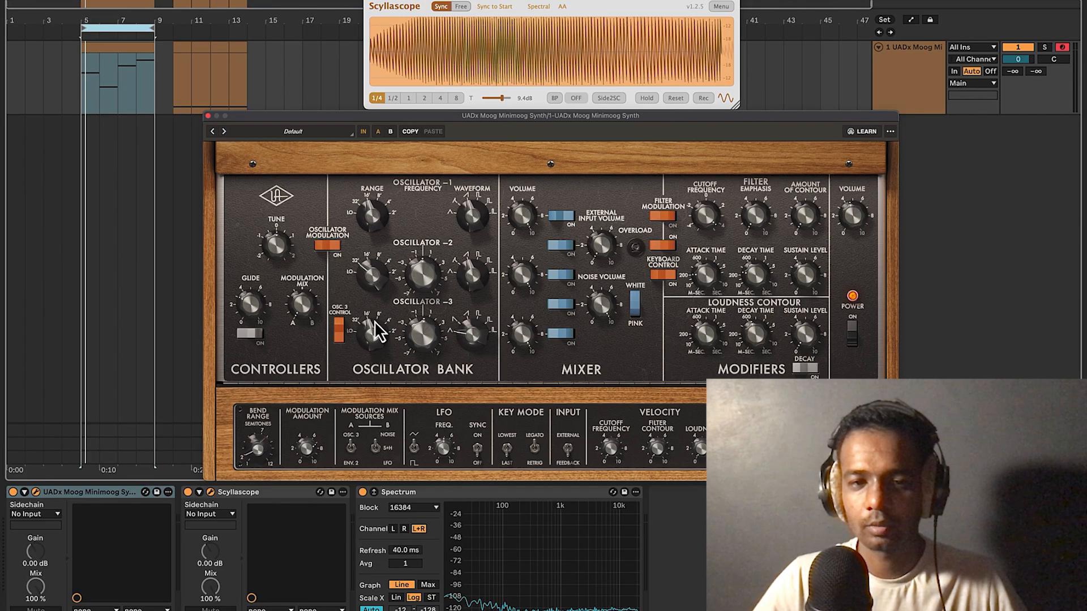
pyautogui.moveTo(374, 321); pyautogui.dragTo(373, 325)
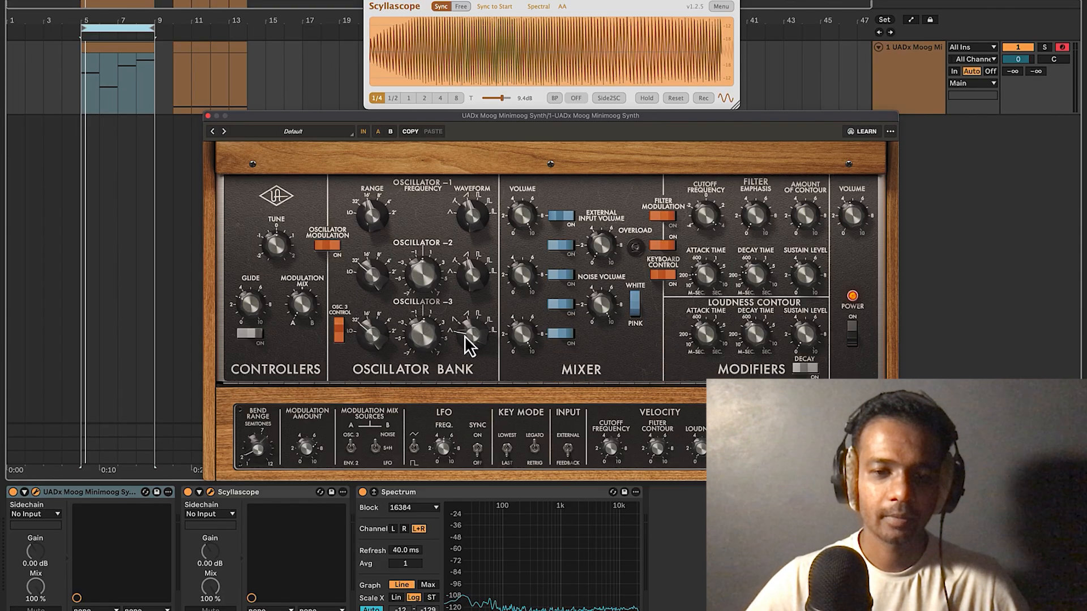
# Step oscillator 3's waveform, retune its frequency, and flip the OSC 3/ENV 2 switch.
pyautogui.moveTo(462, 337); pyautogui.dragTo(465, 329)
pyautogui.moveTo(403, 340); pyautogui.dragTo(412, 325)
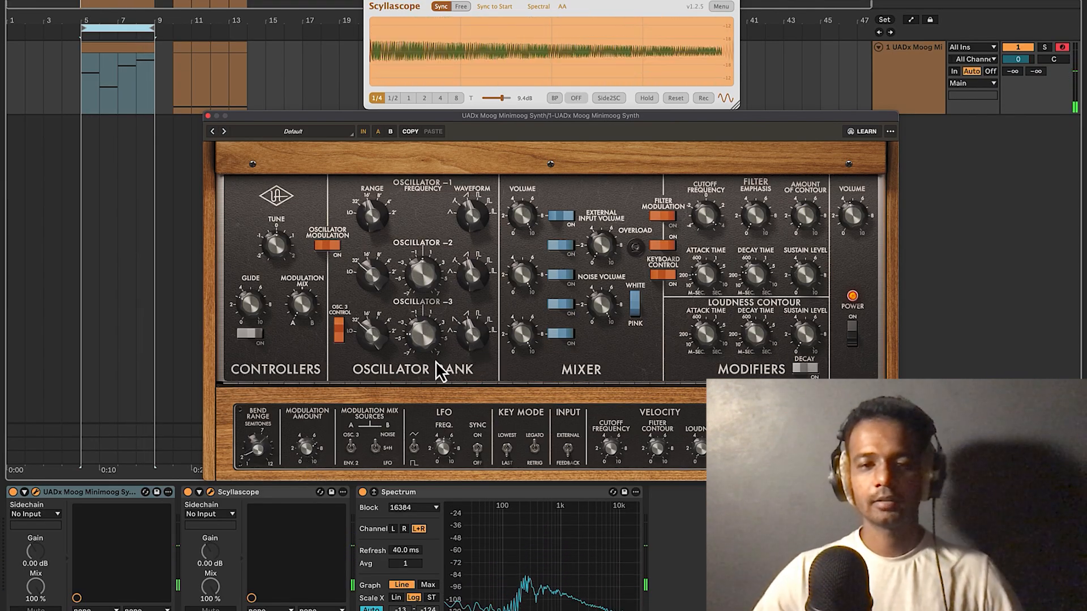
pyautogui.click(350, 447)
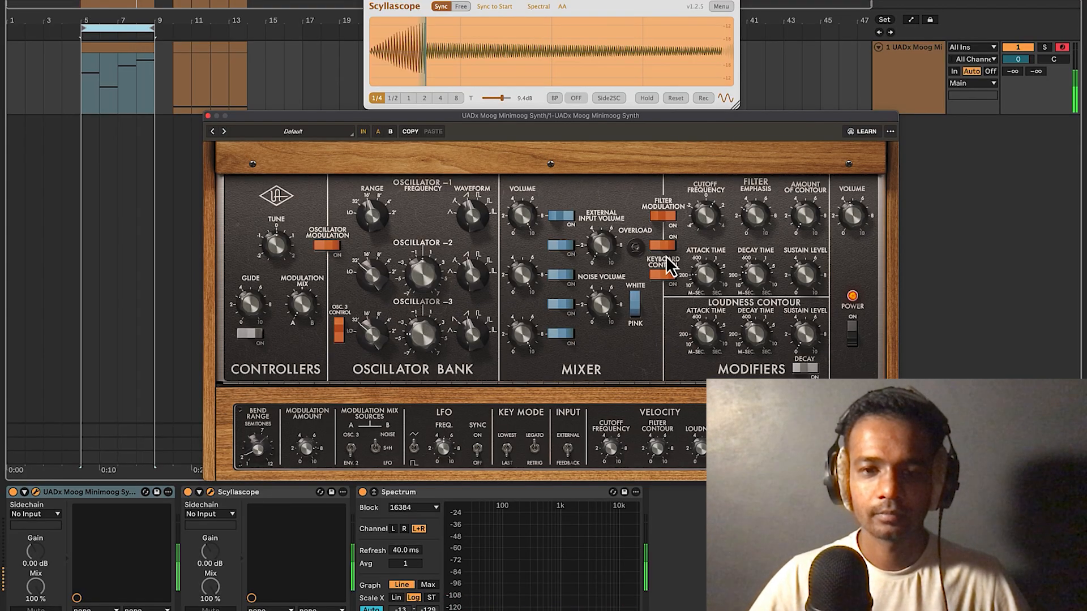
# Start looped playback and watch the patch on the Scyllascope and Spectrum displays.
pyautogui.press('space')
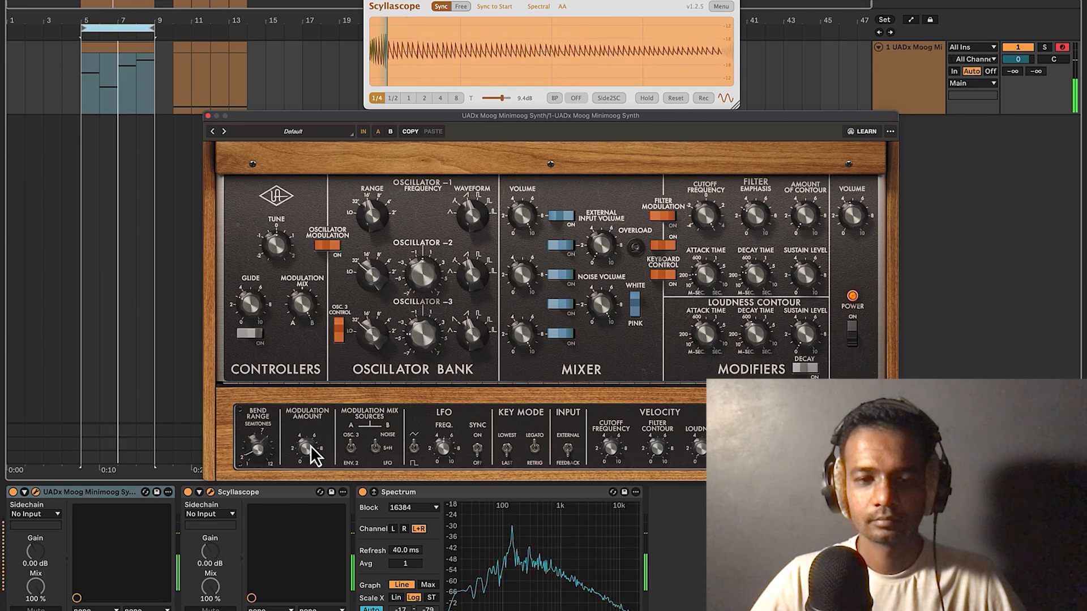
# Toggle the WHITE/PINK noise colour switch and raise the Modulation Amount during playback.
pyautogui.moveTo(310, 446); pyautogui.dragTo(306, 447)
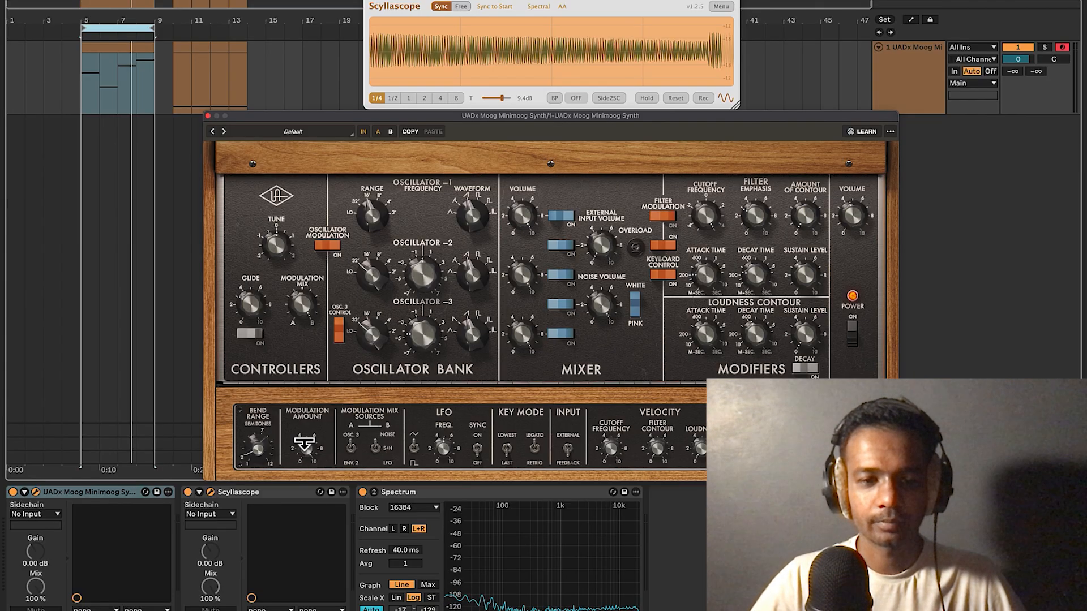
pyautogui.press('space')
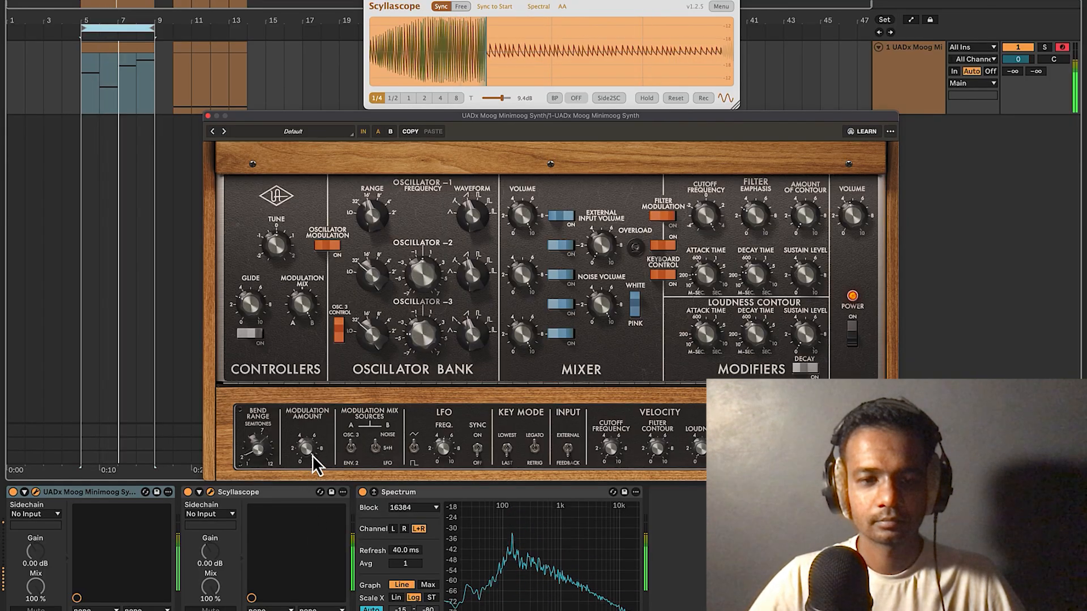
pyautogui.click(635, 304)
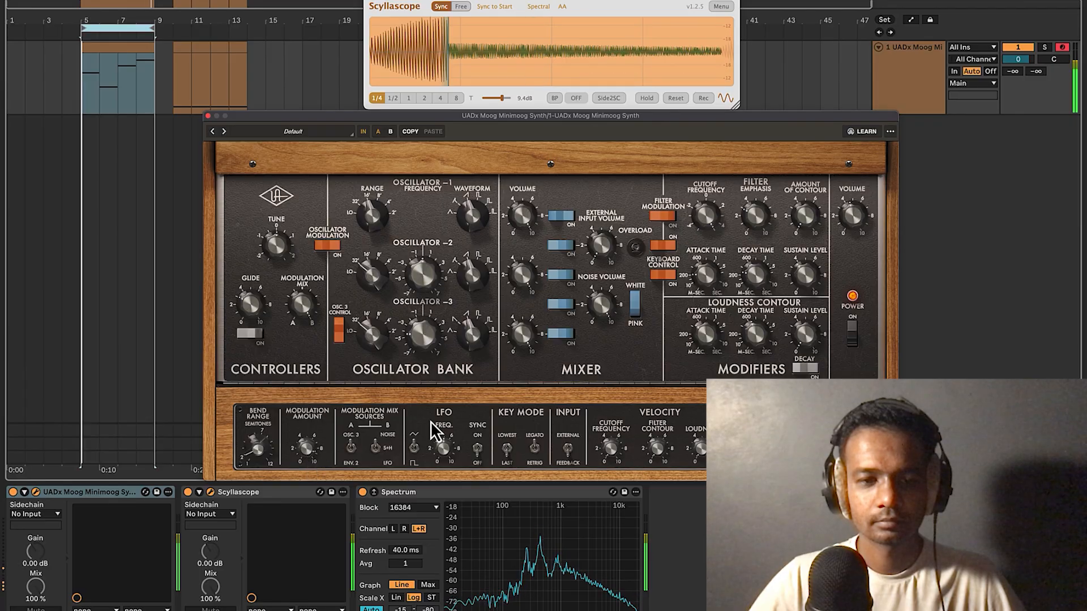
pyautogui.click(637, 308)
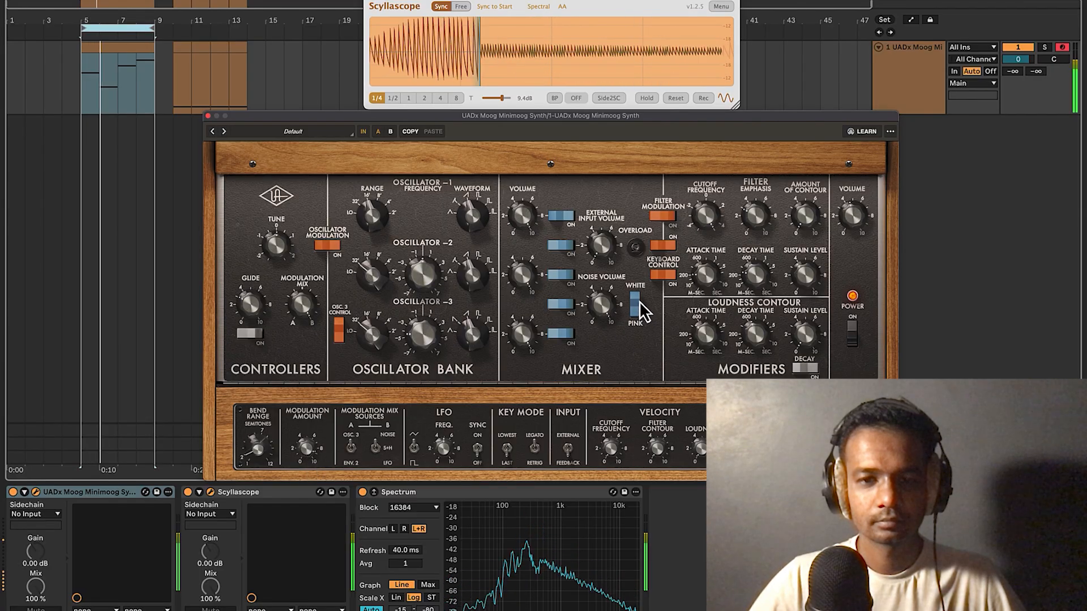
pyautogui.click(634, 309)
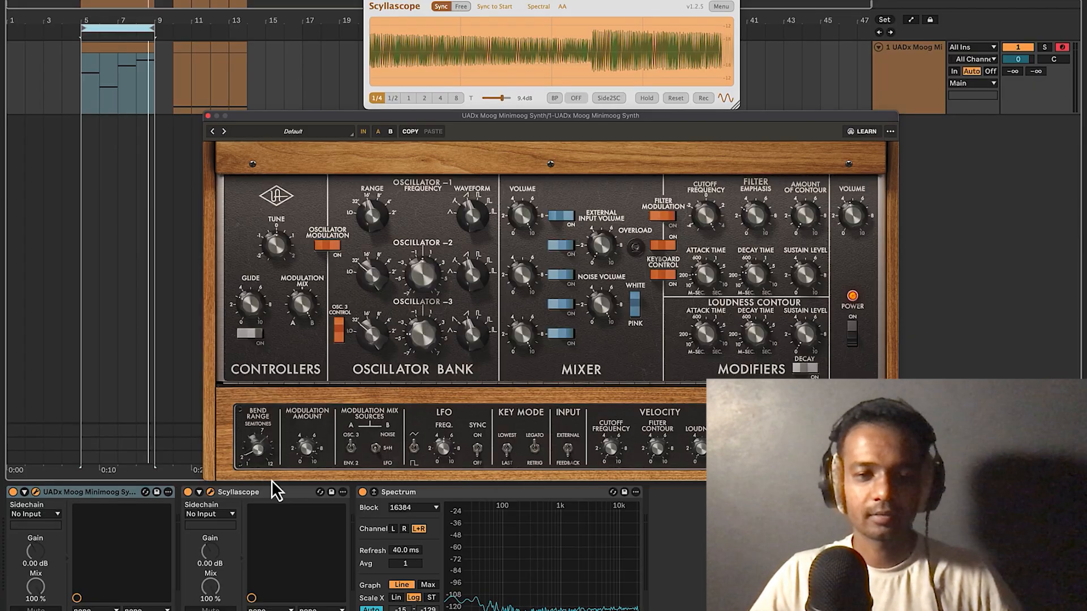
pyautogui.press('space')
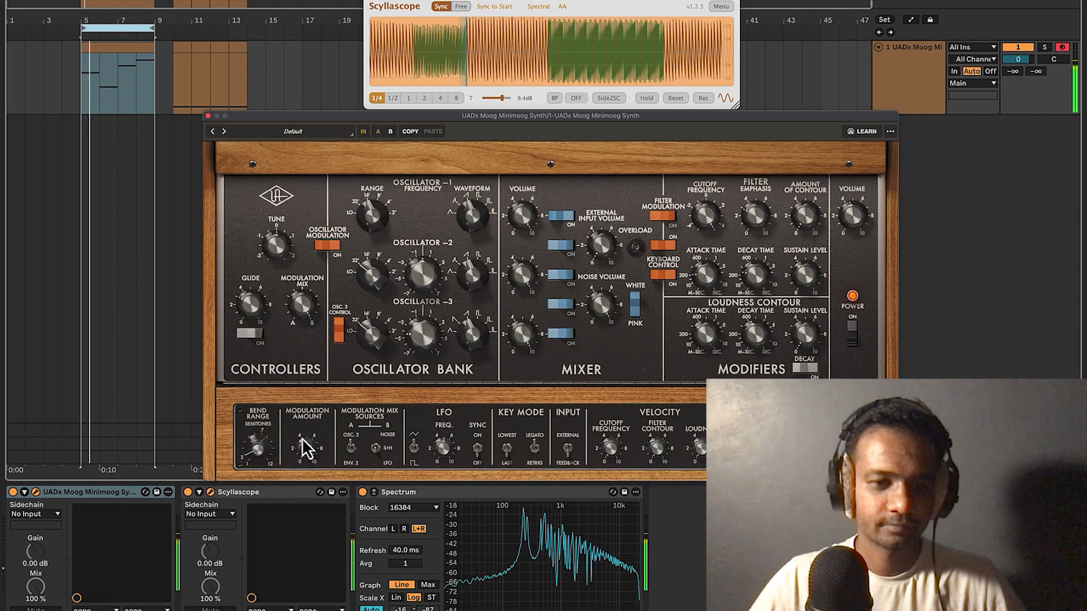
pyautogui.moveTo(302, 442); pyautogui.dragTo(305, 456)
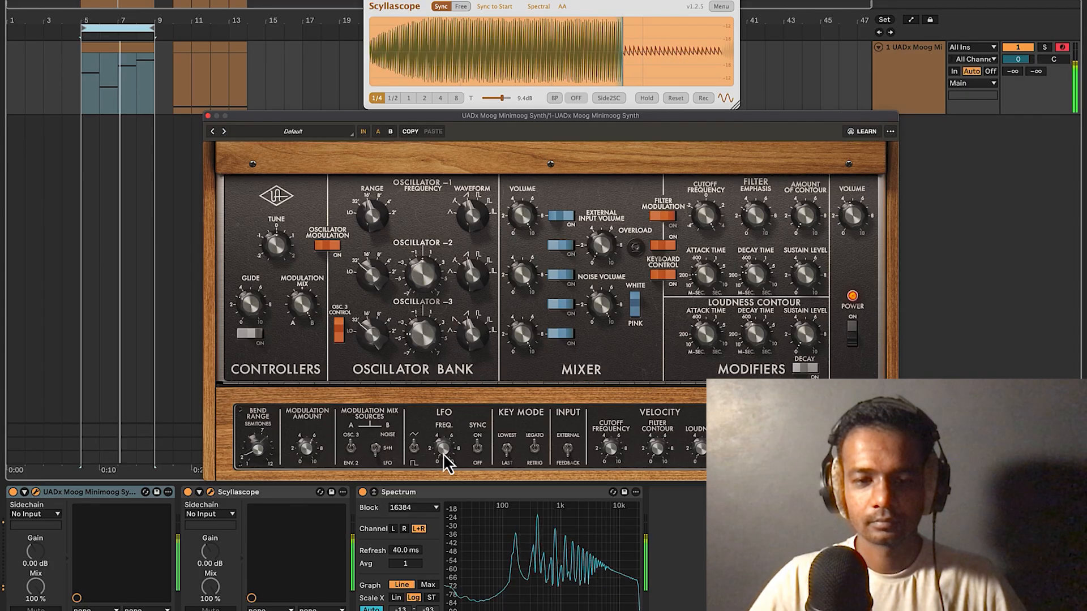
# Turn up the Minimoog's LFO FREQ knob, then stop playback.
pyautogui.moveTo(443, 454)
pyautogui.mouseDown()
pyautogui.moveTo(447, 426)
pyautogui.moveTo(435, 433)
pyautogui.moveTo(453, 389)
pyautogui.moveTo(442, 437)
pyautogui.mouseUp()
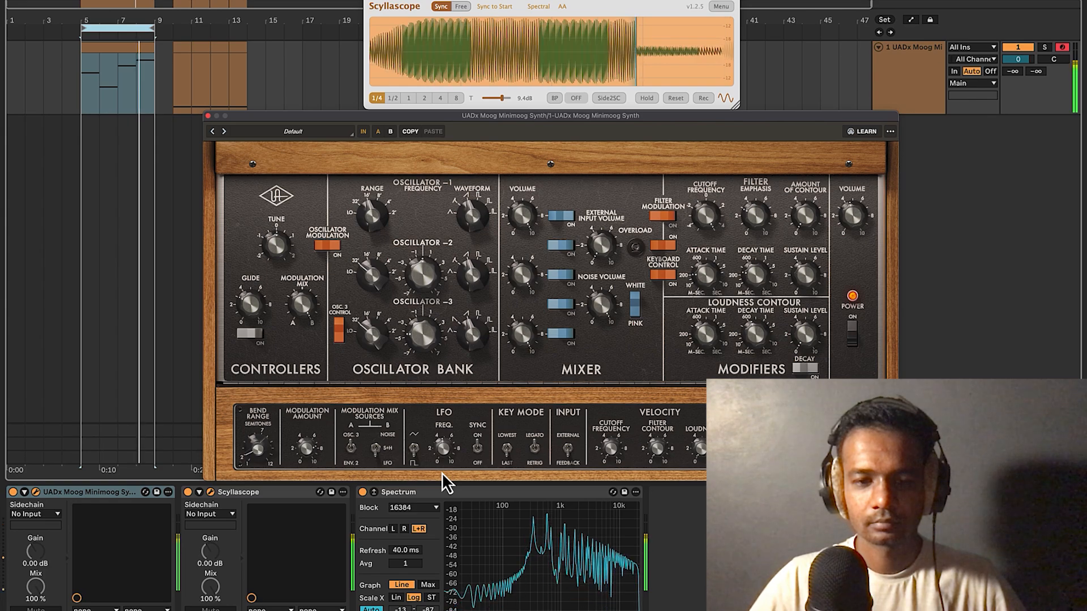
pyautogui.press('space')
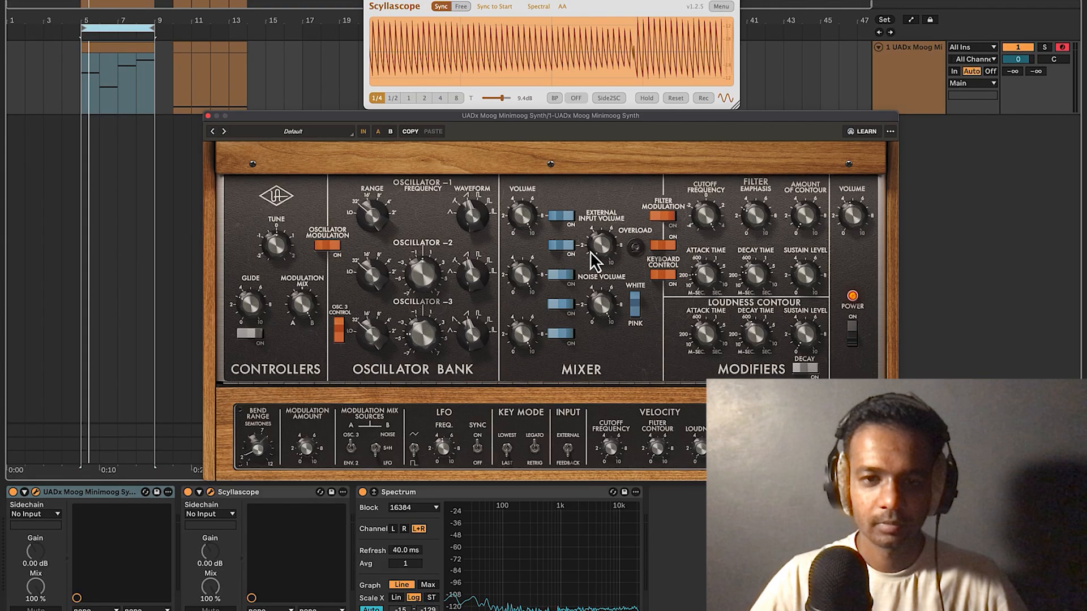
# Push the External Input Volume knob until the Overload lamp lights, then play the loop.
pyautogui.moveTo(596, 249); pyautogui.dragTo(614, 173)
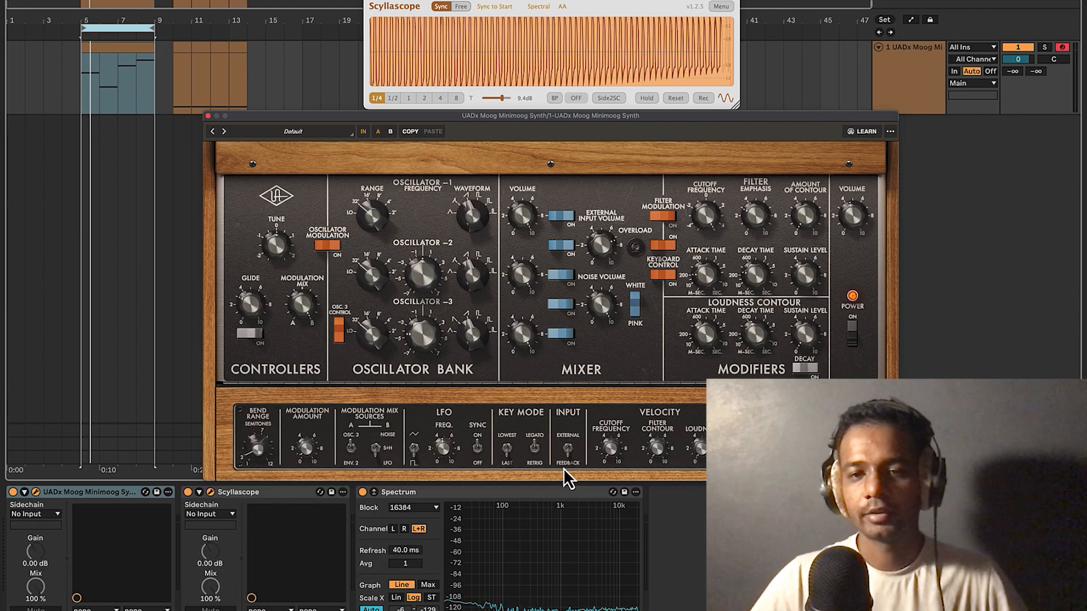
pyautogui.moveTo(607, 254); pyautogui.dragTo(595, 248)
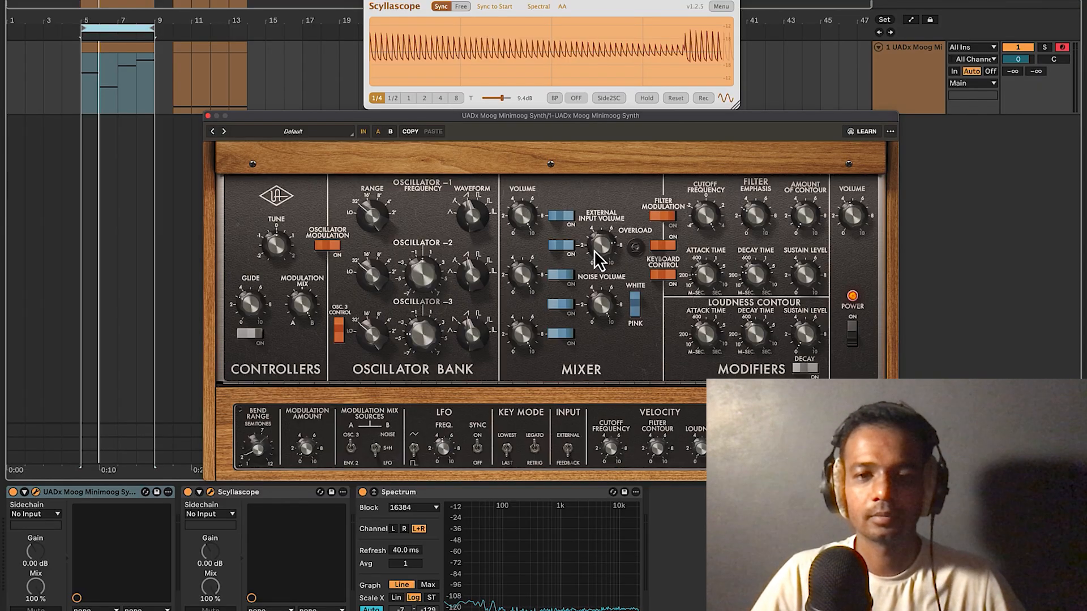
pyautogui.press('space')
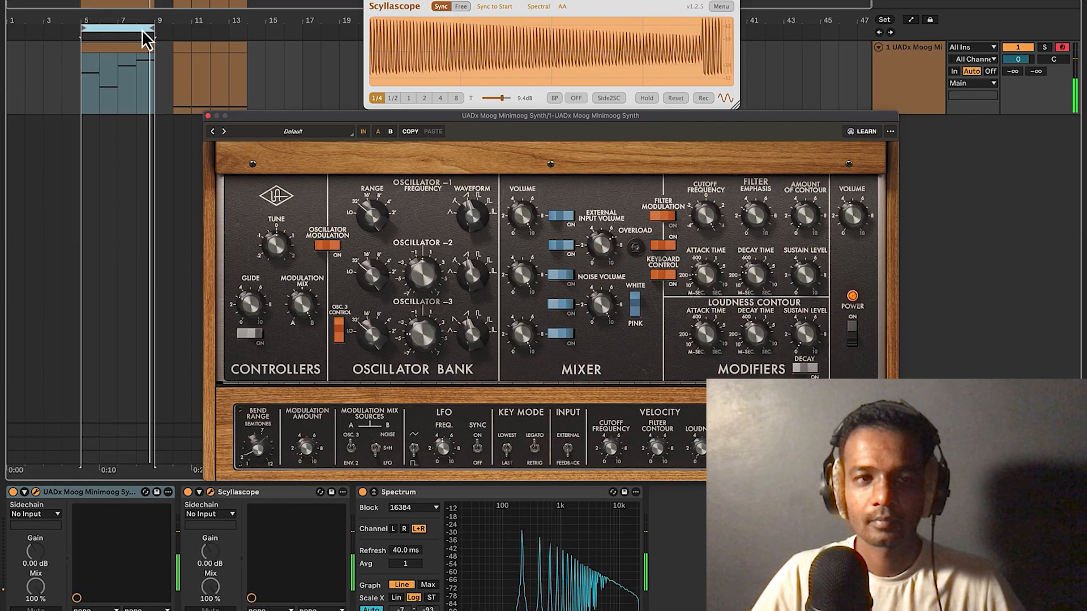
# Loop bars 9–13, flip KEY MODE between Legato and Retrig, and play the passage.
pyautogui.moveTo(141, 29); pyautogui.dragTo(215, 28)
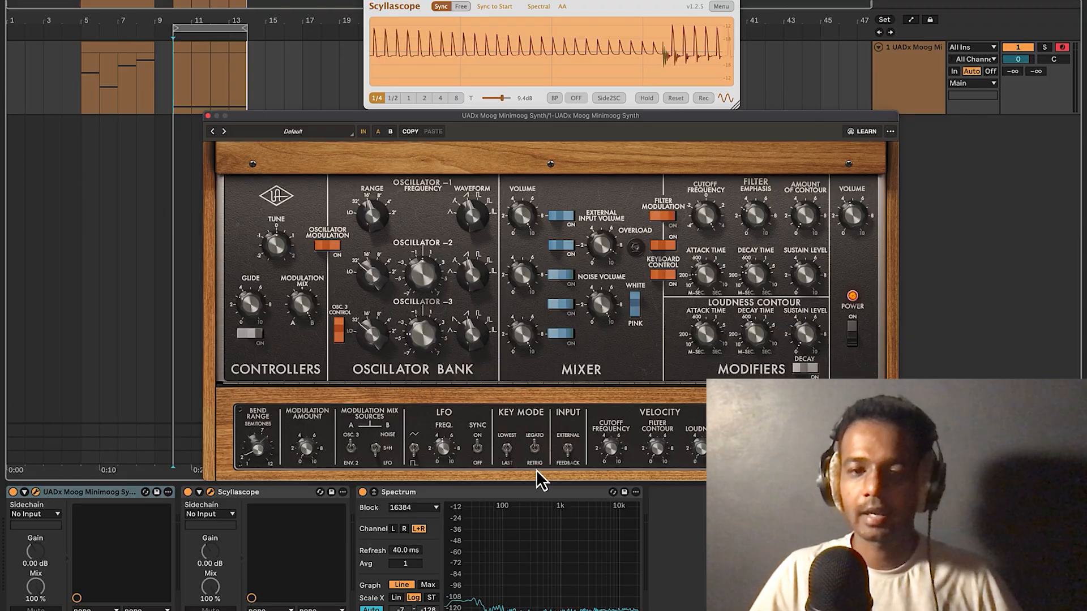
pyautogui.click(534, 449)
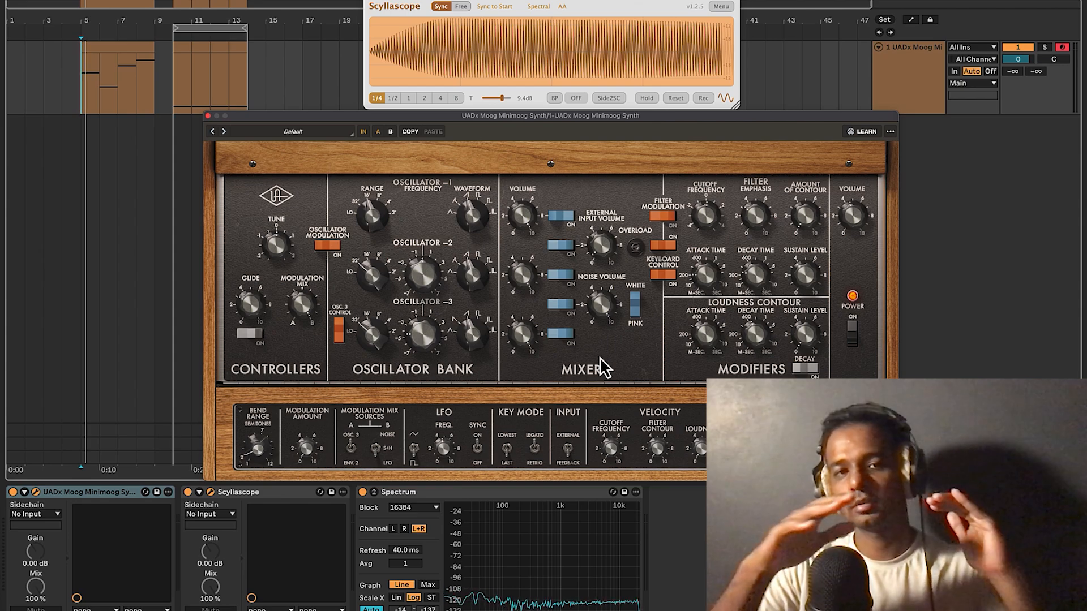
pyautogui.press('space')
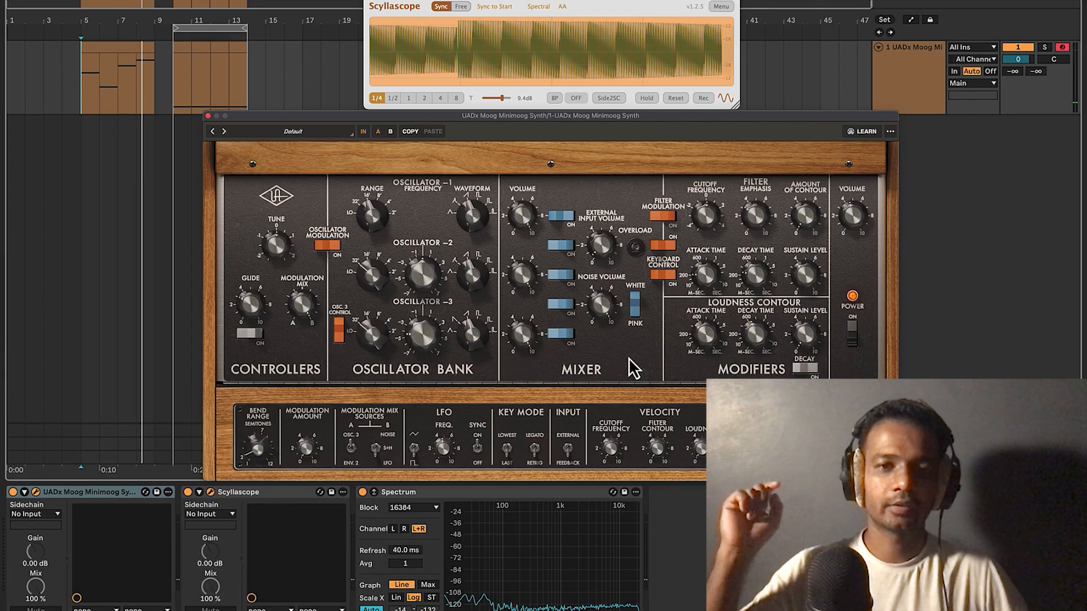
pyautogui.press('space')
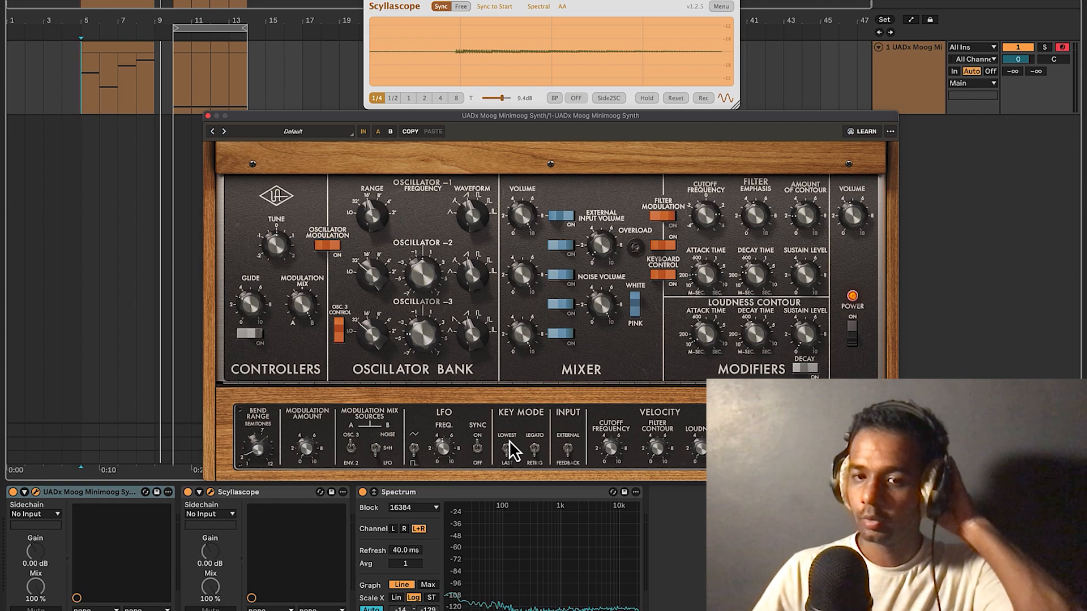
# Open the clip's notes and extend the C4 note so it sustains under the others.
pyautogui.doubleClick(137, 63)
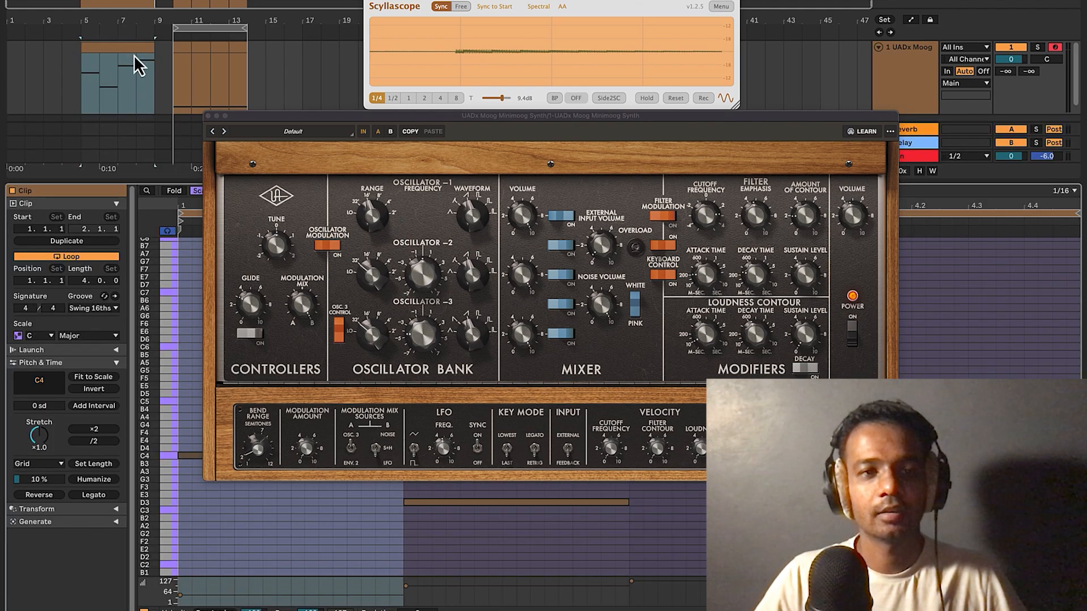
pyautogui.moveTo(425, 124); pyautogui.dragTo(478, 8)
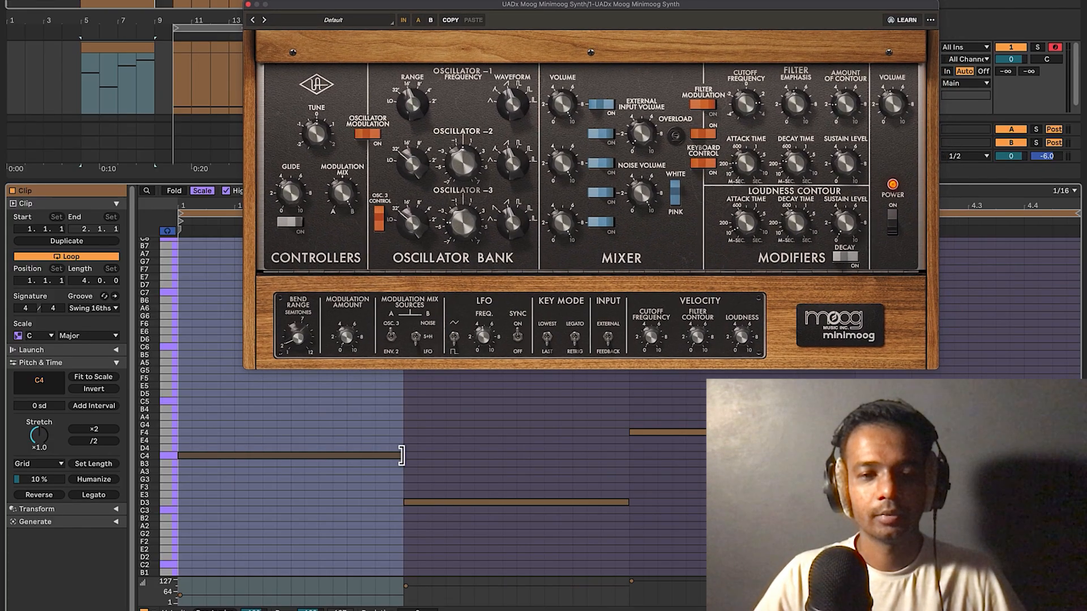
pyautogui.moveTo(403, 456); pyautogui.dragTo(898, 456)
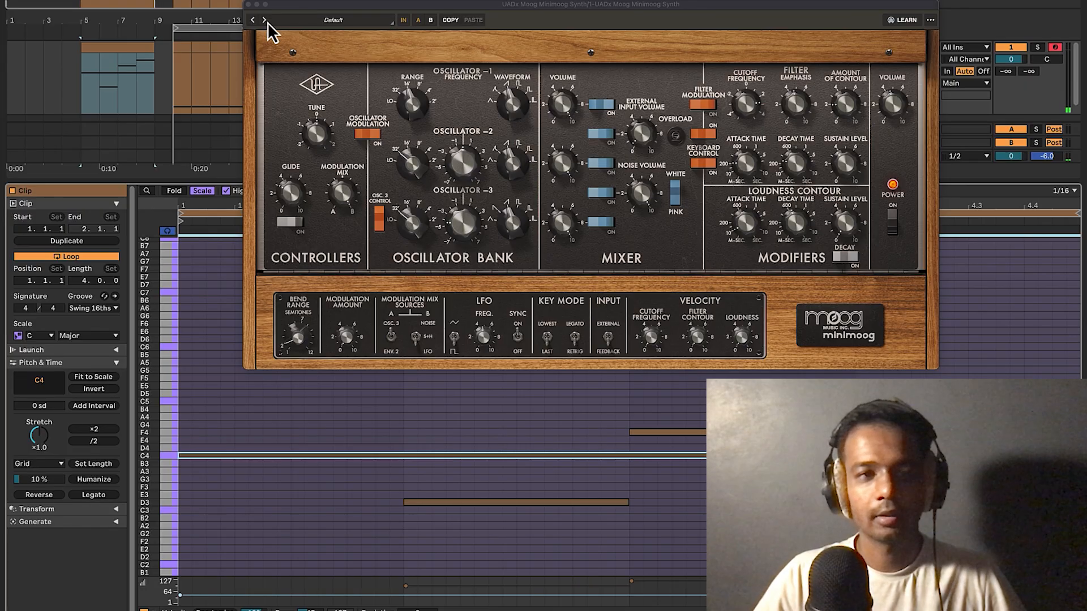
pyautogui.moveTo(206, 29); pyautogui.dragTo(123, 28)
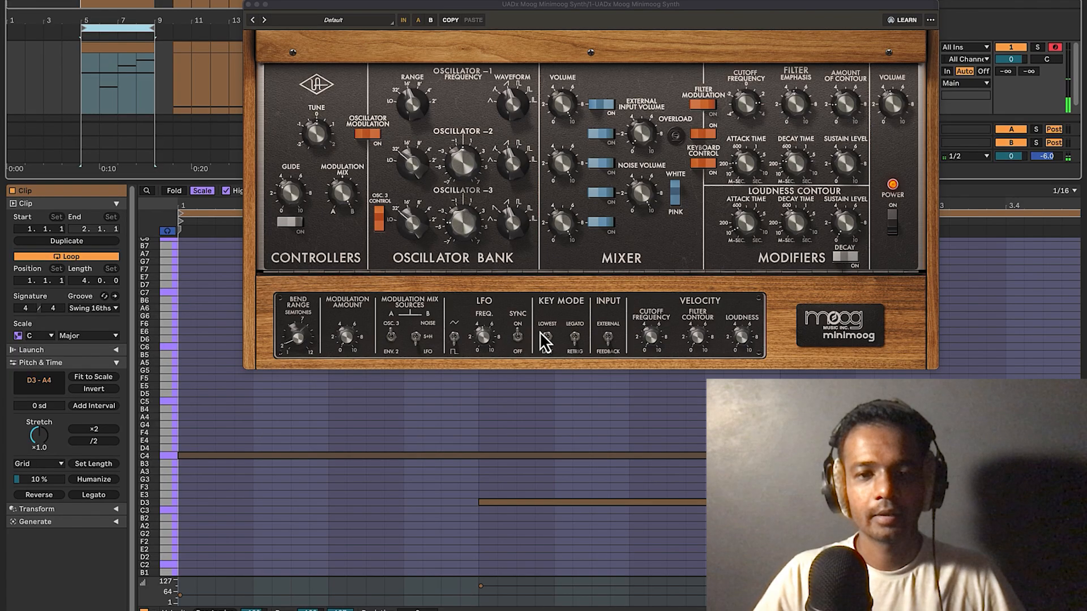
# Set the playback start point among the notes and play the clip.
pyautogui.click(548, 309)
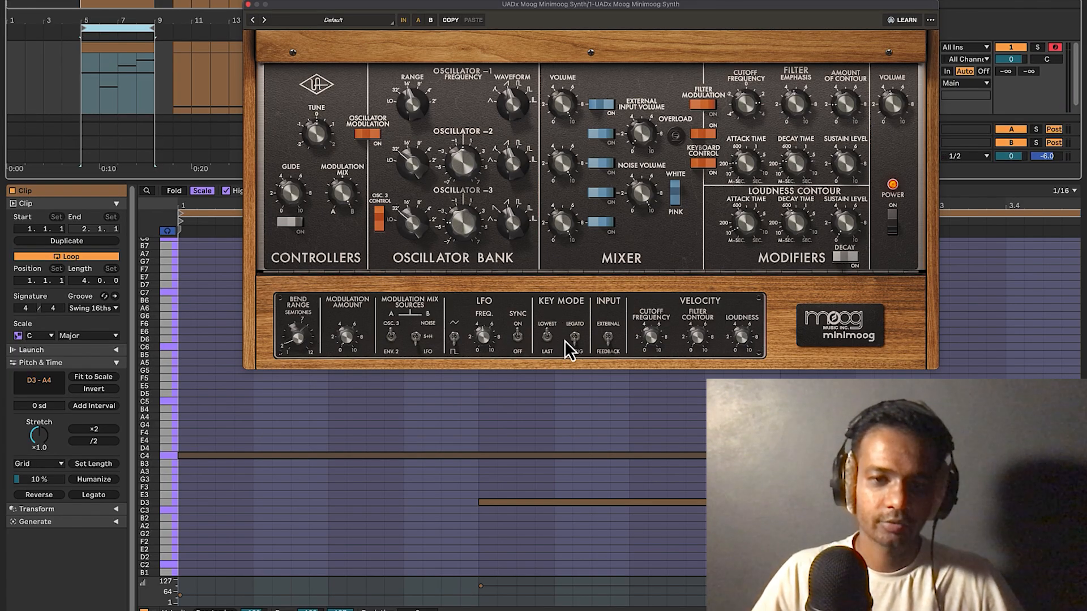
pyautogui.click(223, 456)
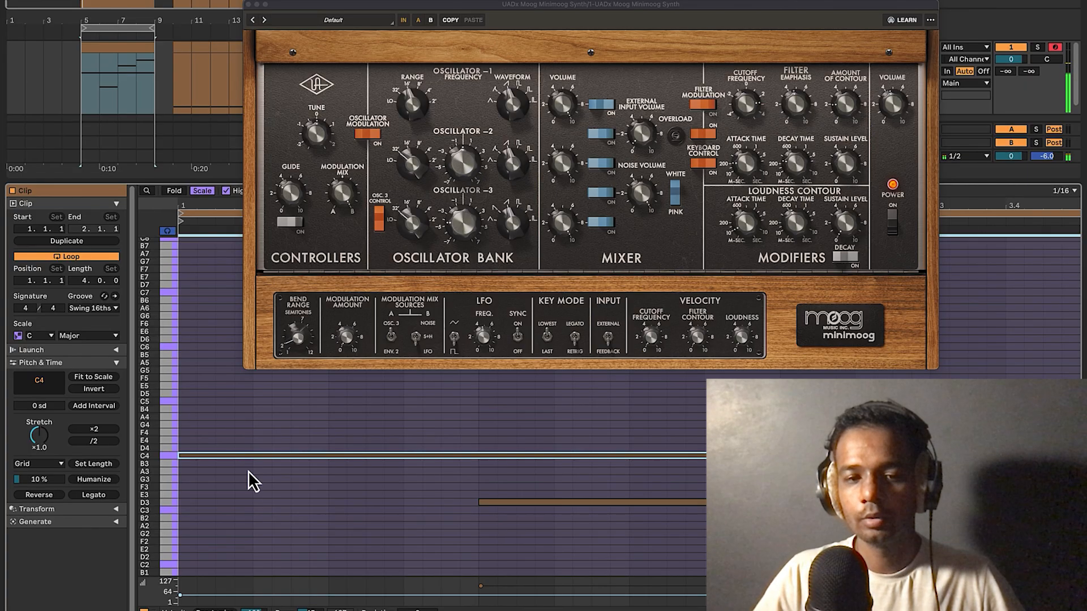
pyautogui.scroll(2, 385, 436)
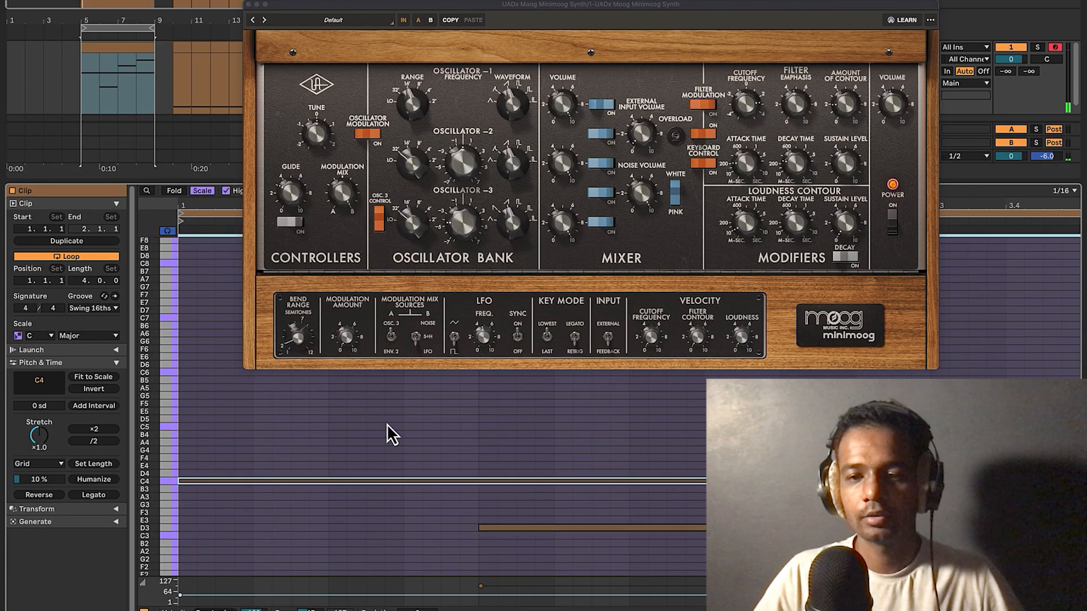
pyautogui.click(116, 64)
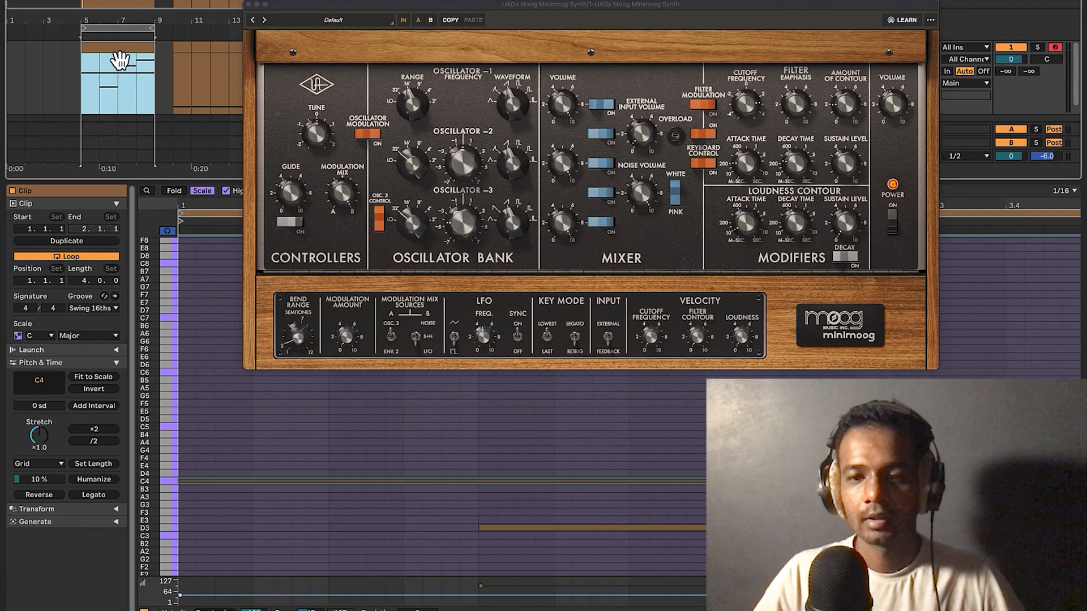
pyautogui.scroll(-2, 664, 453)
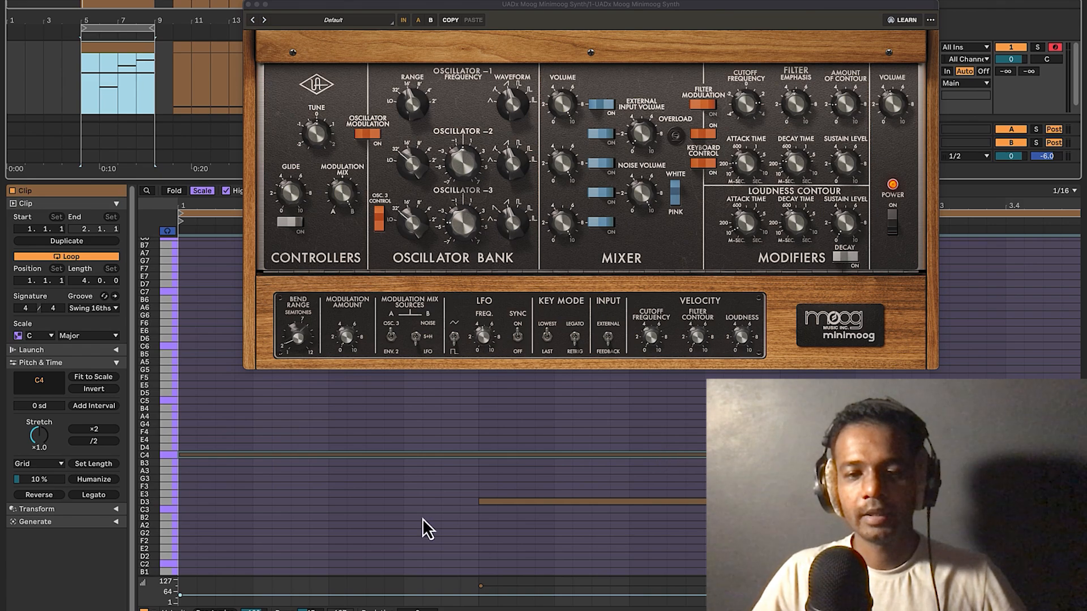
pyautogui.click(554, 437)
pyautogui.press('space')
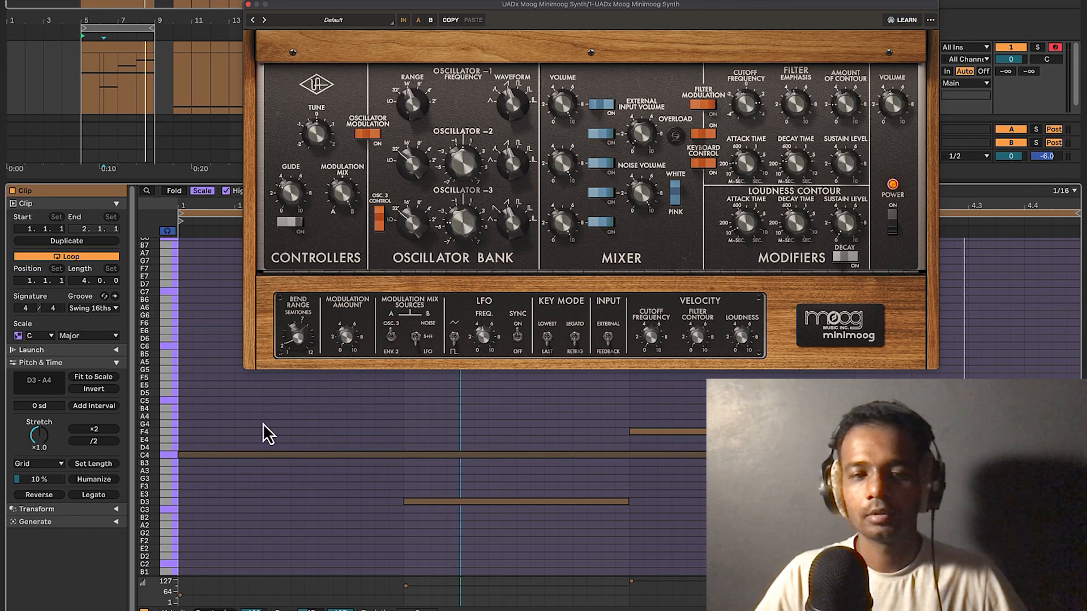
# Replay the clip from a start point among the F4, A4 and C4 notes.
pyautogui.press('space')
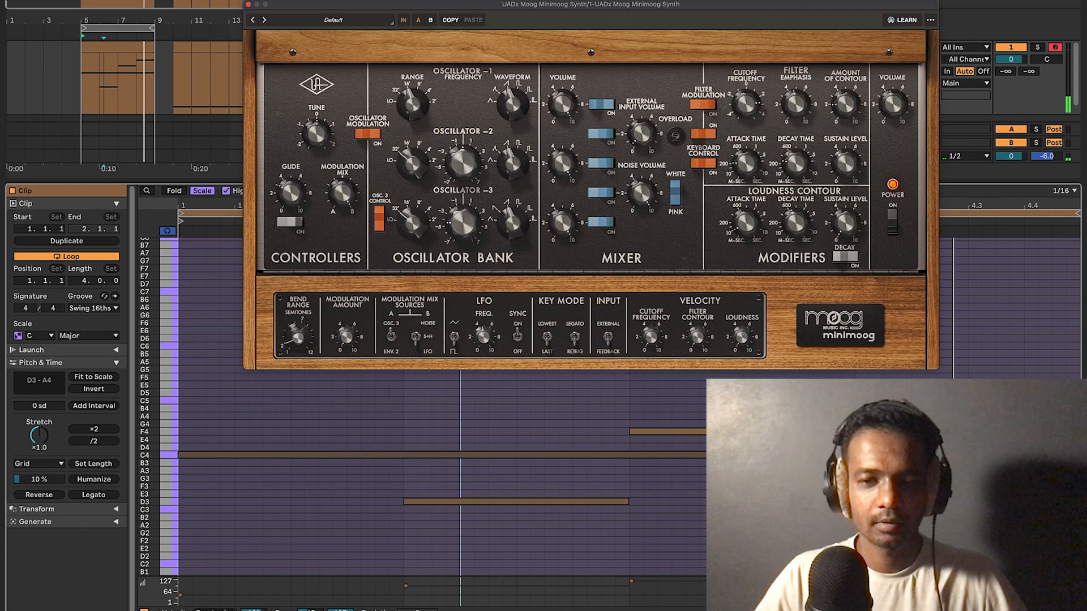
pyautogui.moveTo(118, 85); pyautogui.dragTo(135, 85)
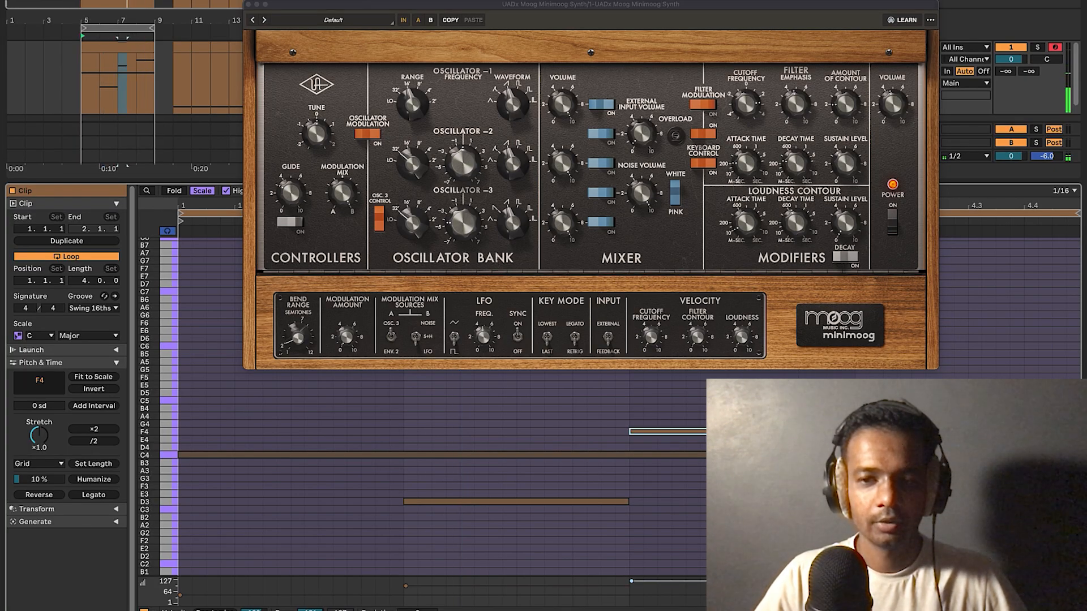
pyautogui.moveTo(135, 85); pyautogui.dragTo(152, 85)
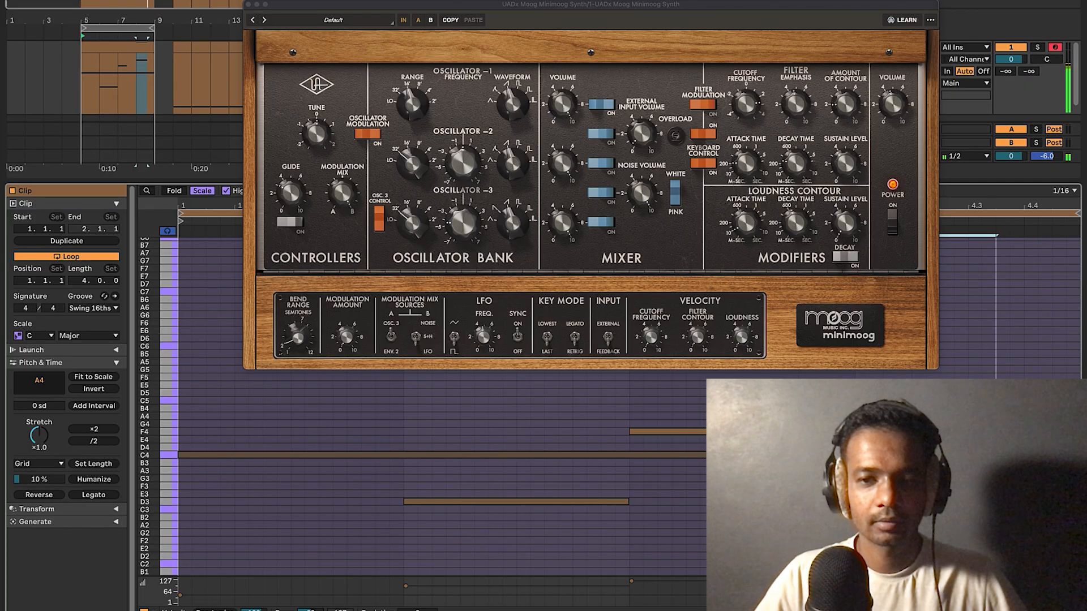
pyautogui.click(253, 457)
pyautogui.click(250, 499)
pyautogui.press('space')
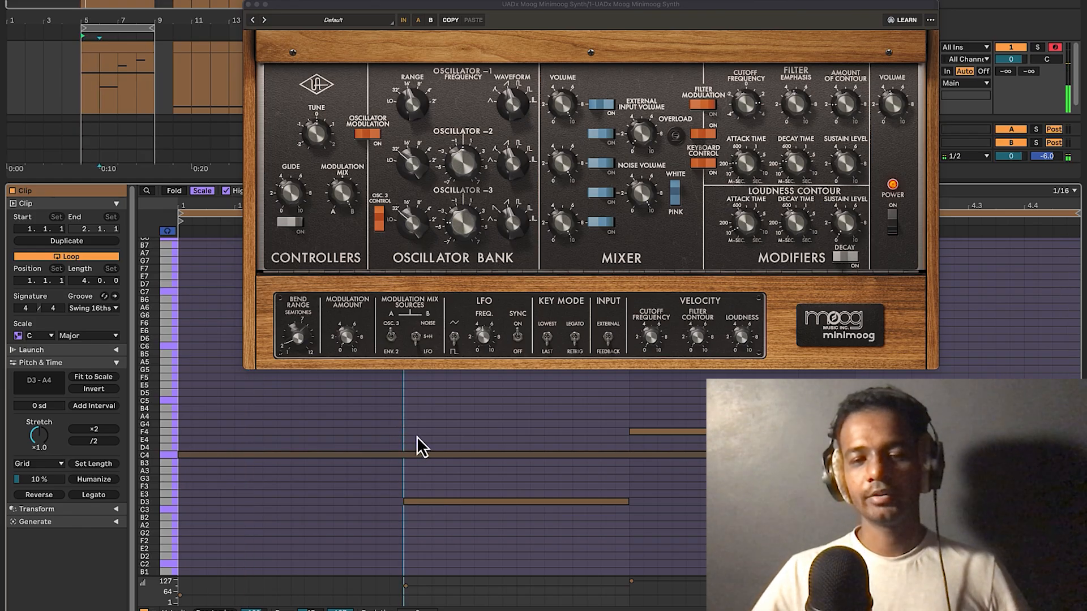
pyautogui.click(421, 454)
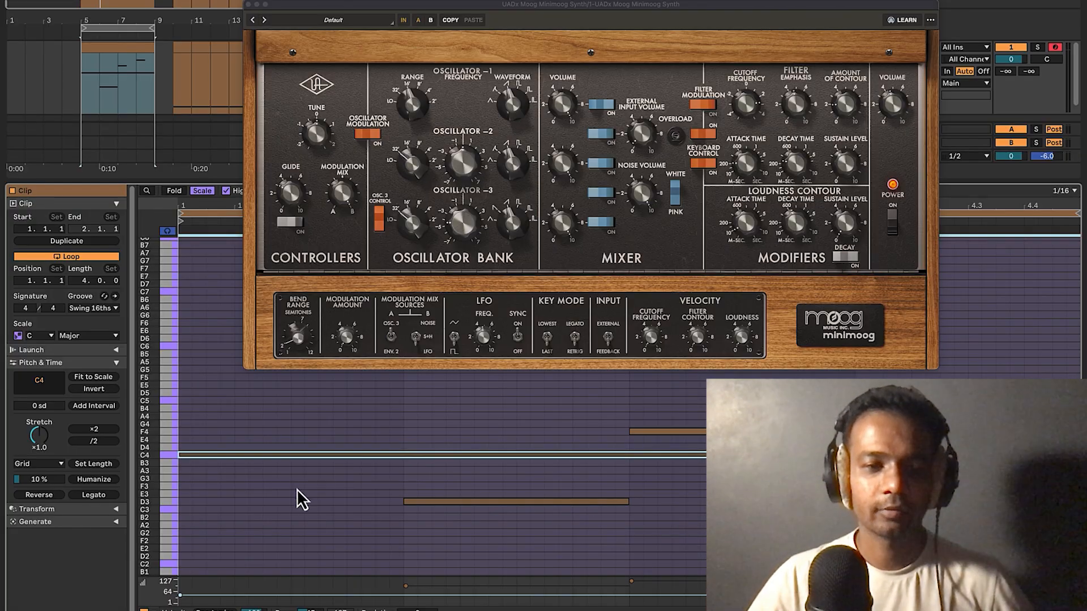
# Add short test notes, including D3 and C3, and play the clip to hear them.
pyautogui.doubleClick(218, 415)
pyautogui.doubleClick(297, 415)
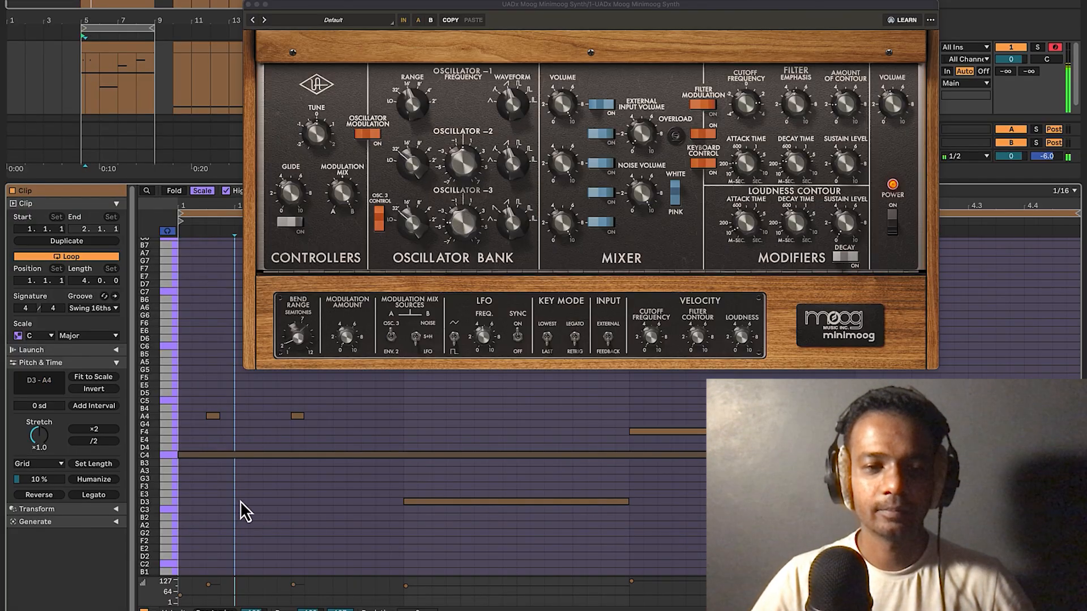
pyautogui.doubleClick(242, 503)
pyautogui.doubleClick(387, 507)
pyautogui.press('space')
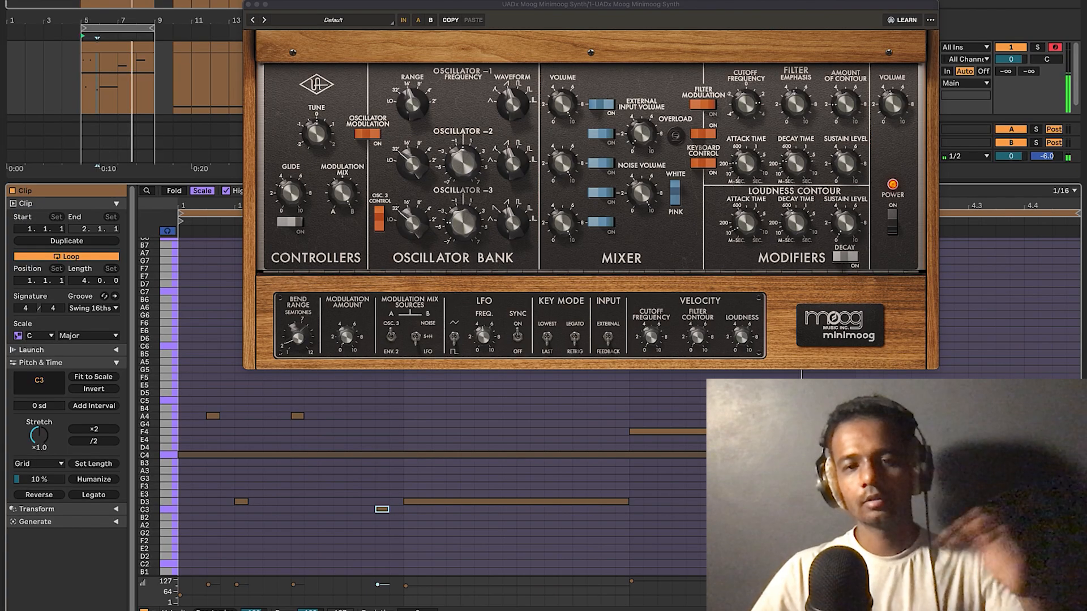
# Undo the added short notes and close the clip's note editor.
pyautogui.click(730, 455)
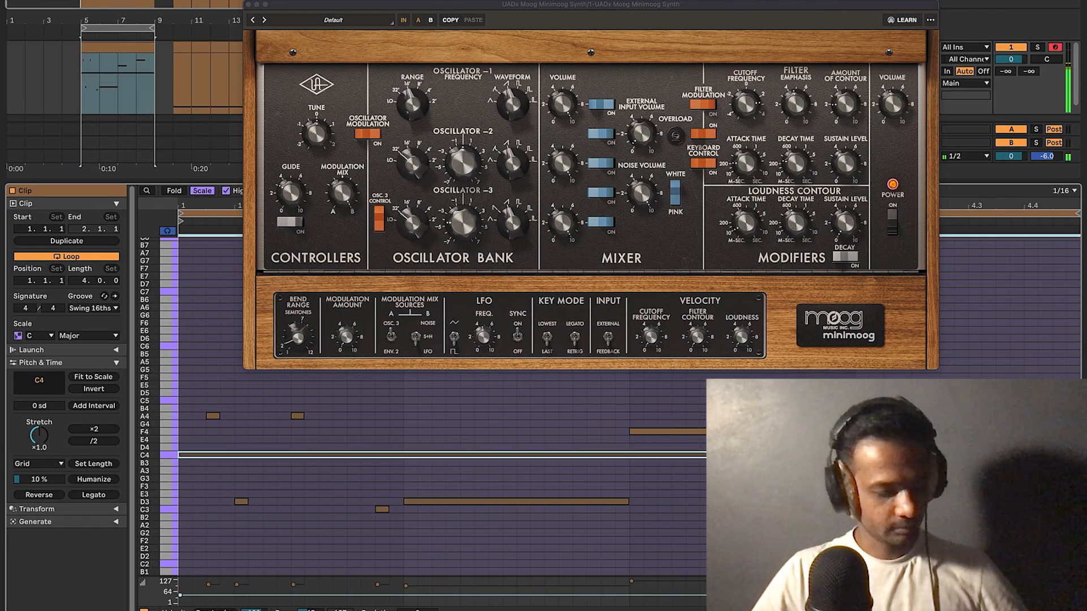
pyautogui.hotkey('ctrl', 'z')
pyautogui.press('space')
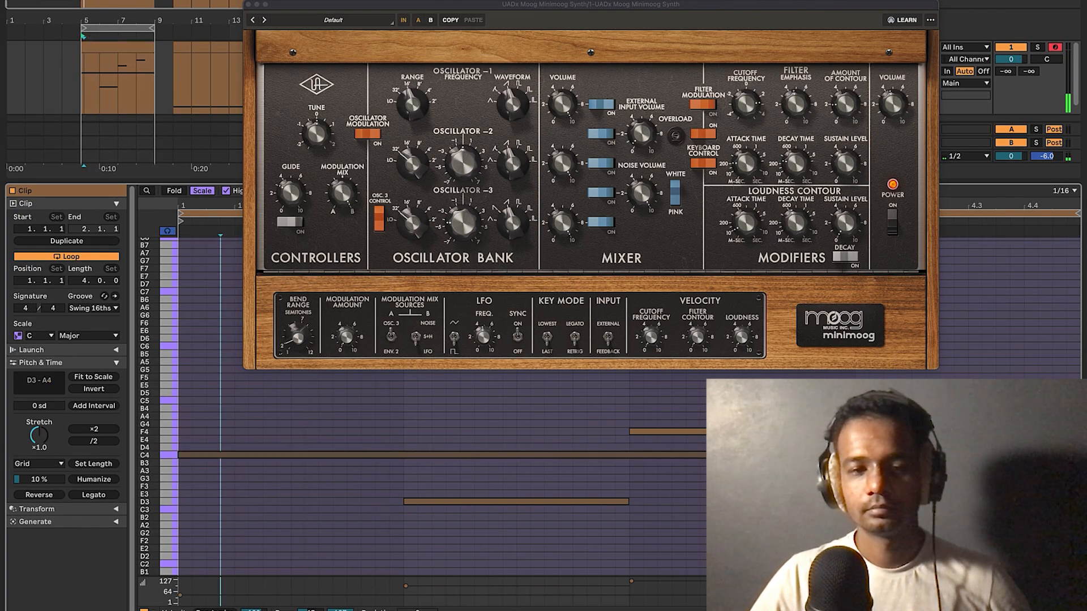
pyautogui.press('super+alt+l')
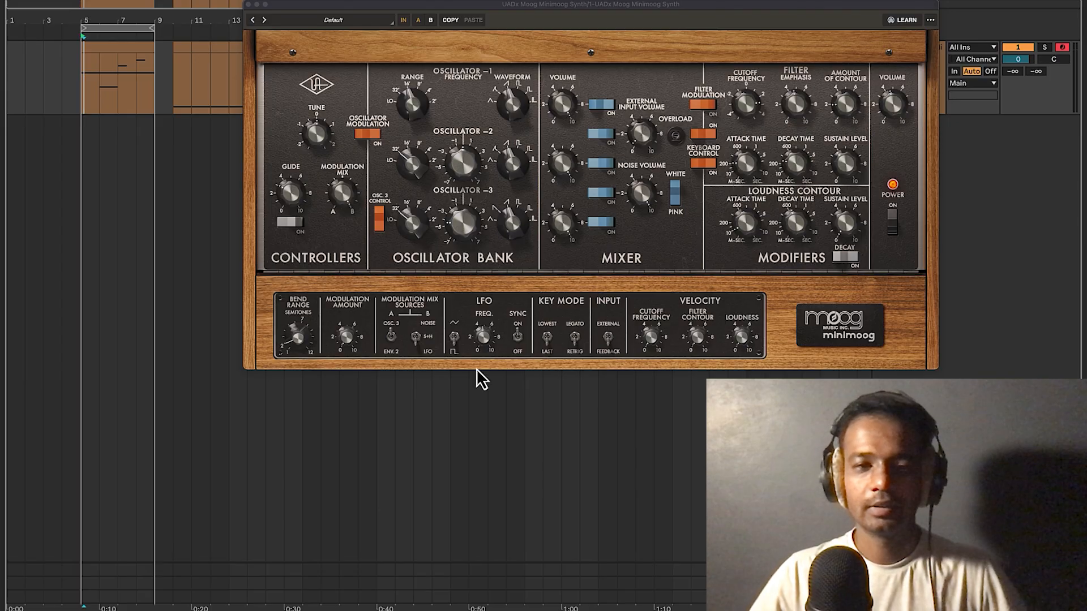
# Lower the Minimoog window and show the Minimoog track's device chain in Device view.
pyautogui.moveTo(563, 12); pyautogui.dragTo(553, 117)
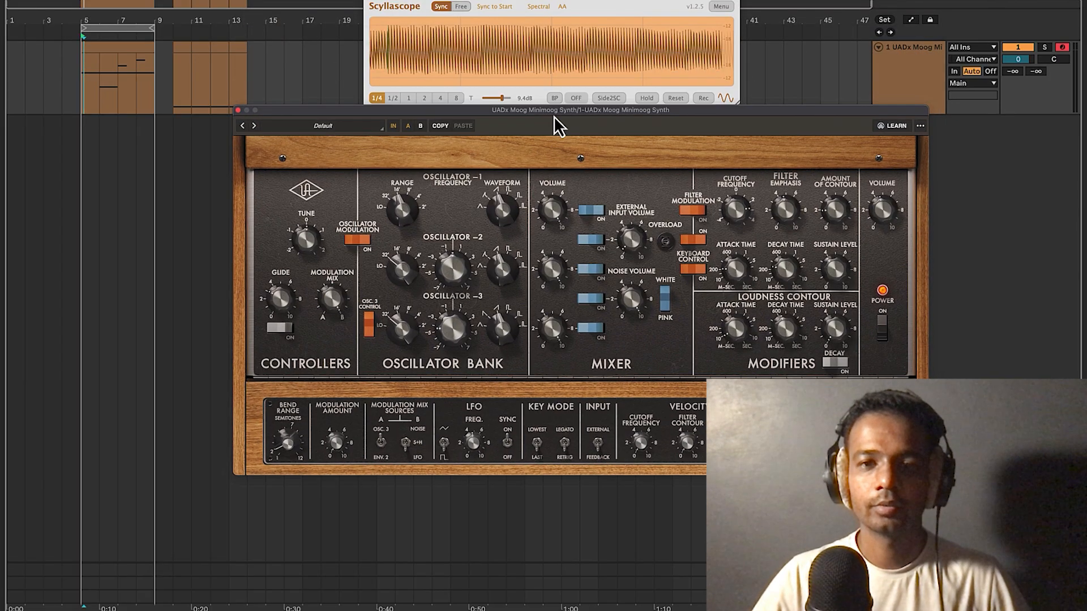
pyautogui.click(904, 81)
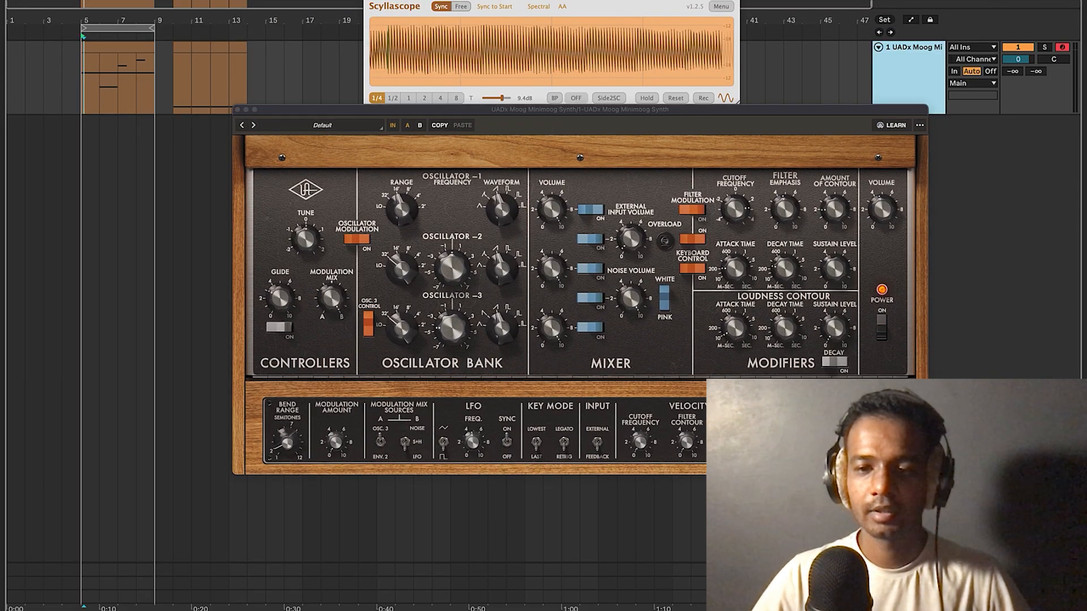
pyautogui.press('super+alt+l')
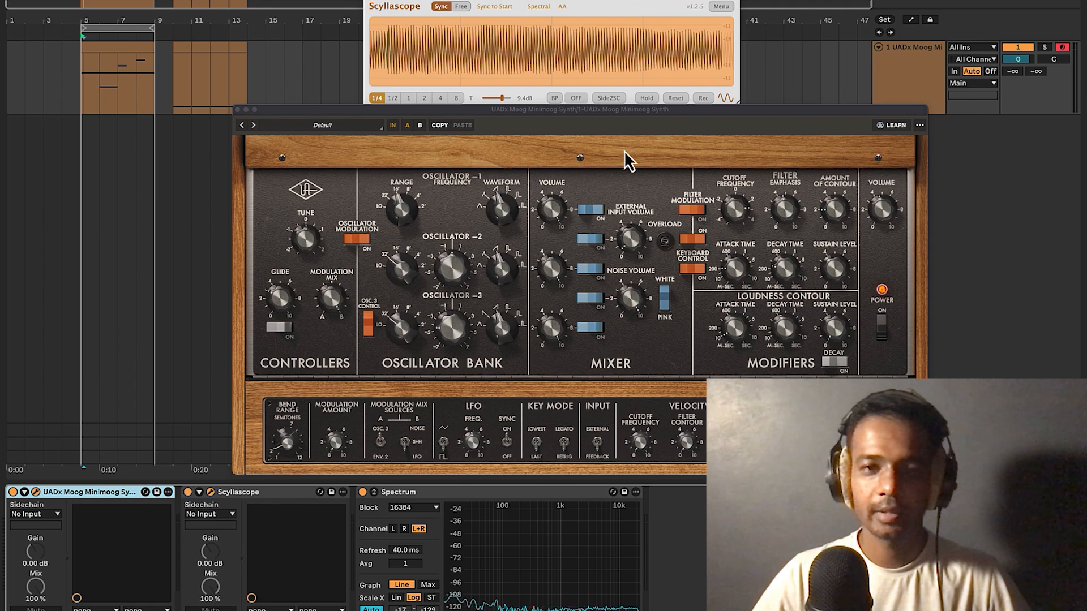
pyautogui.moveTo(627, 119); pyautogui.dragTo(613, 113)
pyautogui.moveTo(602, 112); pyautogui.dragTo(590, 120)
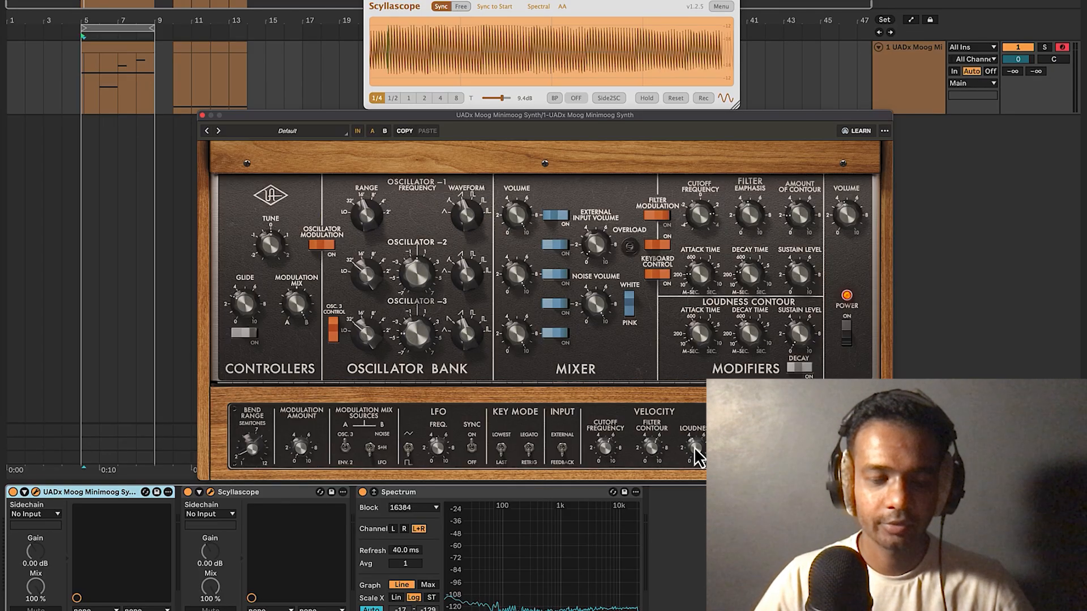
pyautogui.doubleClick(134, 72)
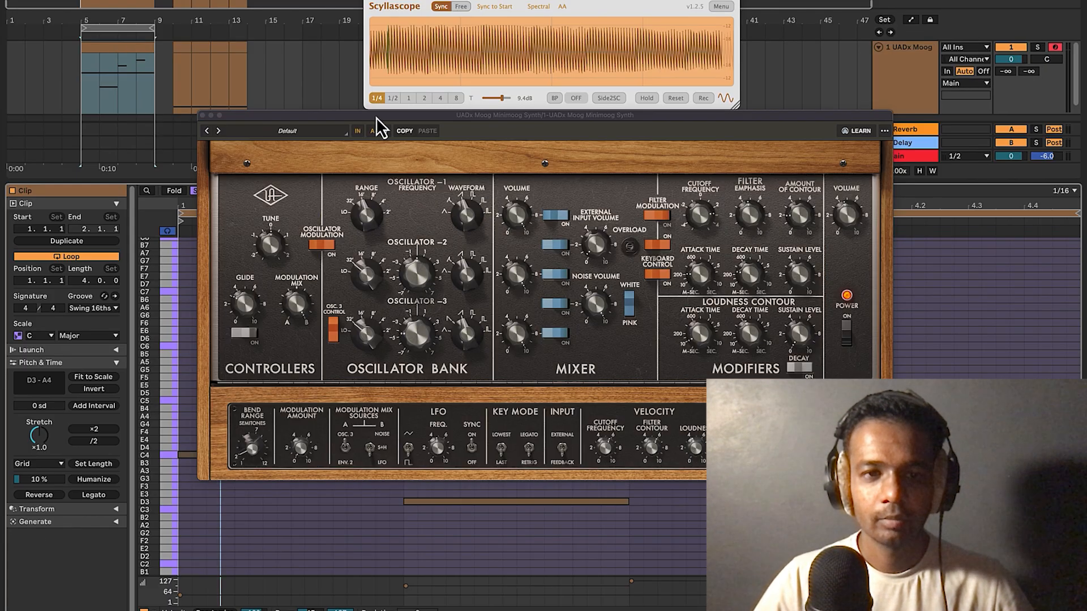
pyautogui.moveTo(376, 117); pyautogui.dragTo(382, 37)
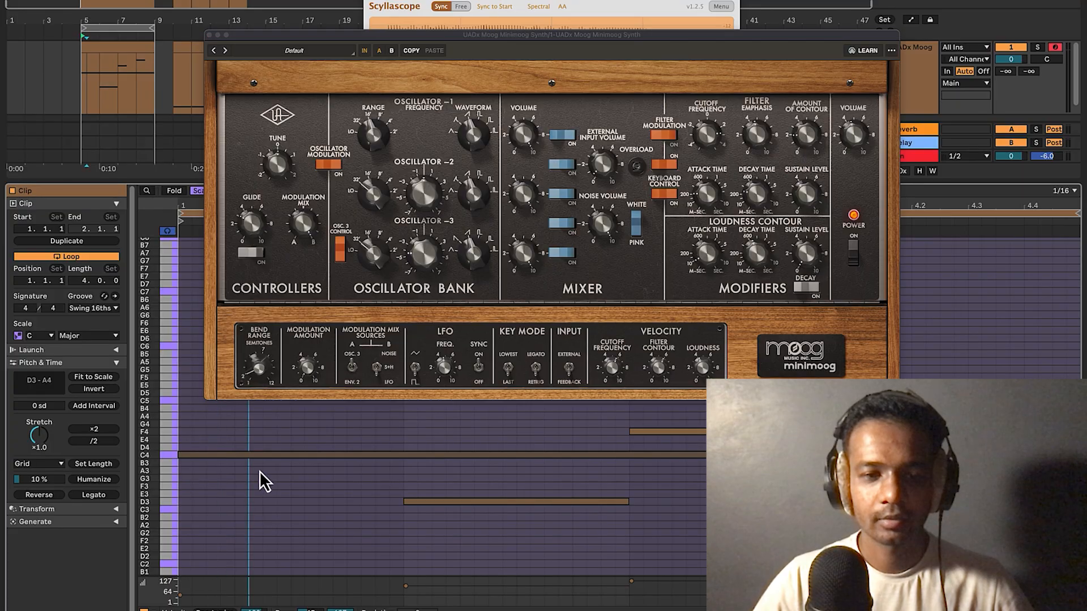
pyautogui.click(267, 455)
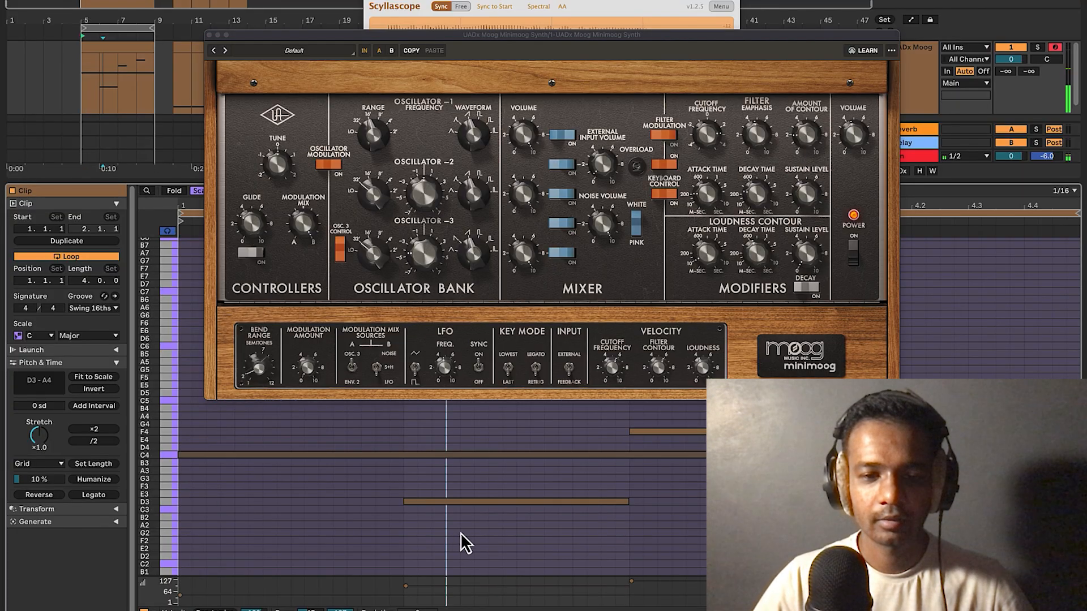
pyautogui.moveTo(460, 532); pyautogui.dragTo(497, 506)
pyautogui.click(641, 582)
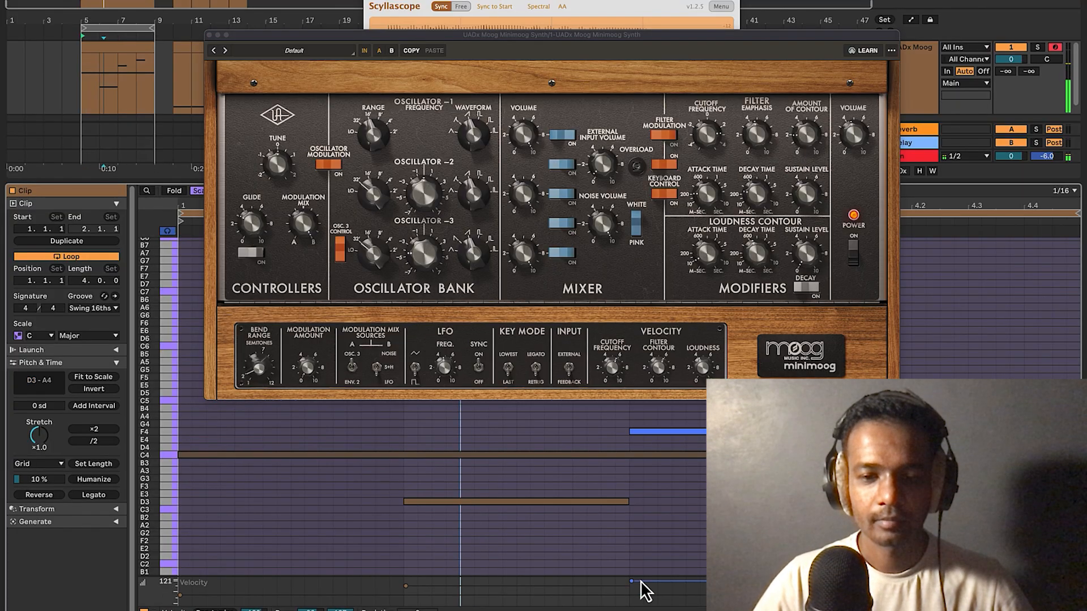
pyautogui.click(702, 446)
pyautogui.click(969, 235)
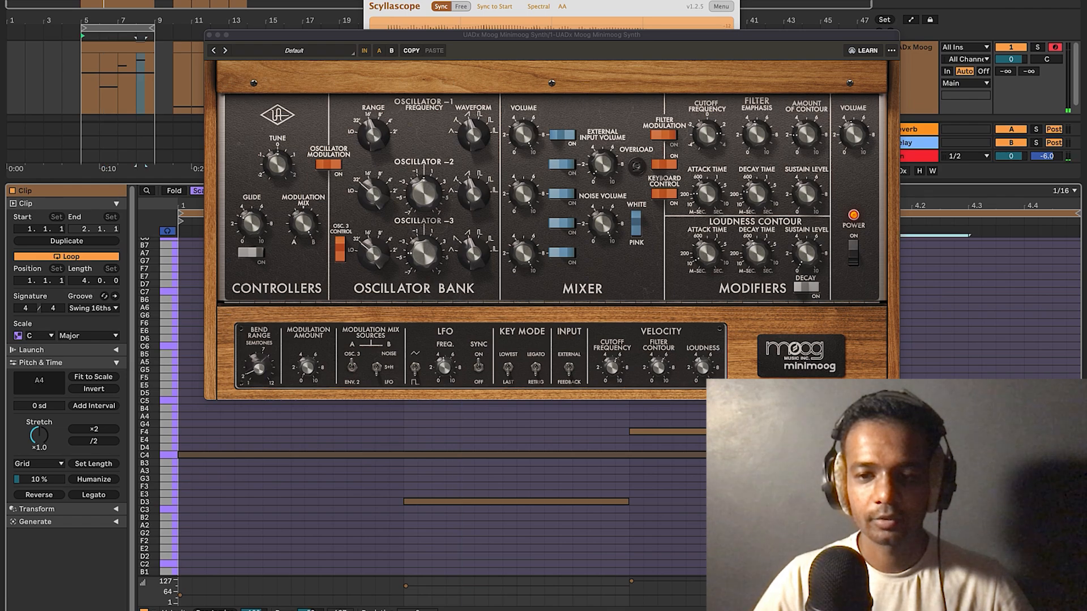
pyautogui.click(619, 458)
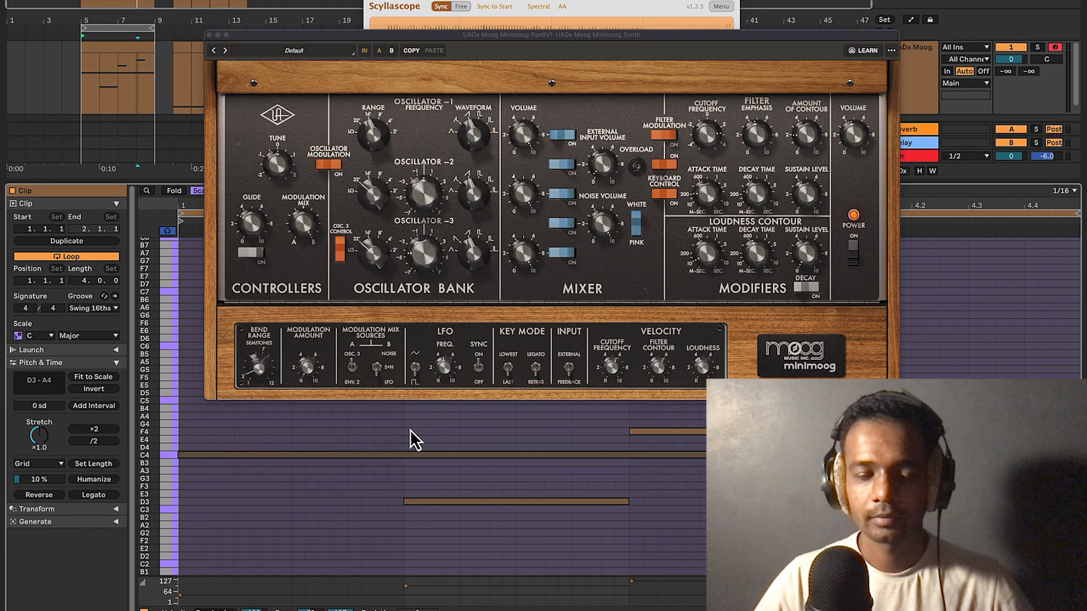
pyautogui.click(181, 596)
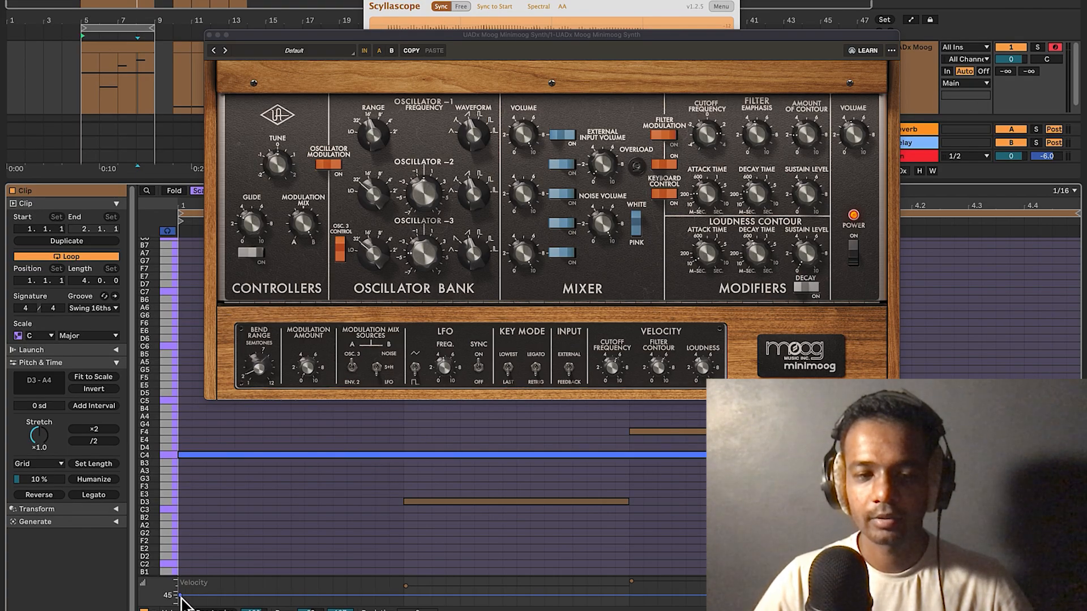
pyautogui.click(405, 587)
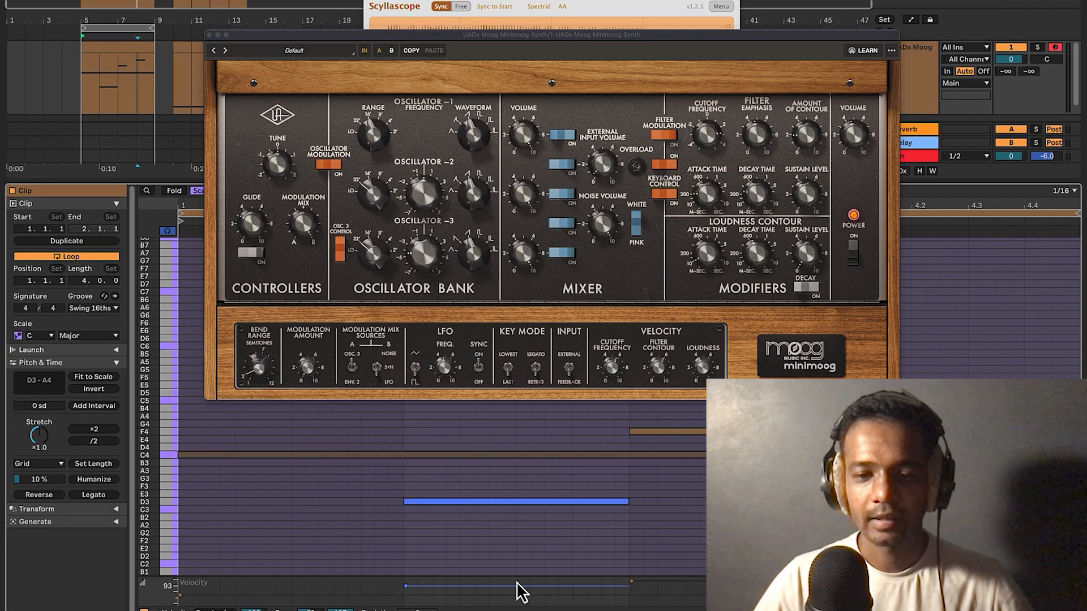
pyautogui.click(631, 581)
pyautogui.click(696, 528)
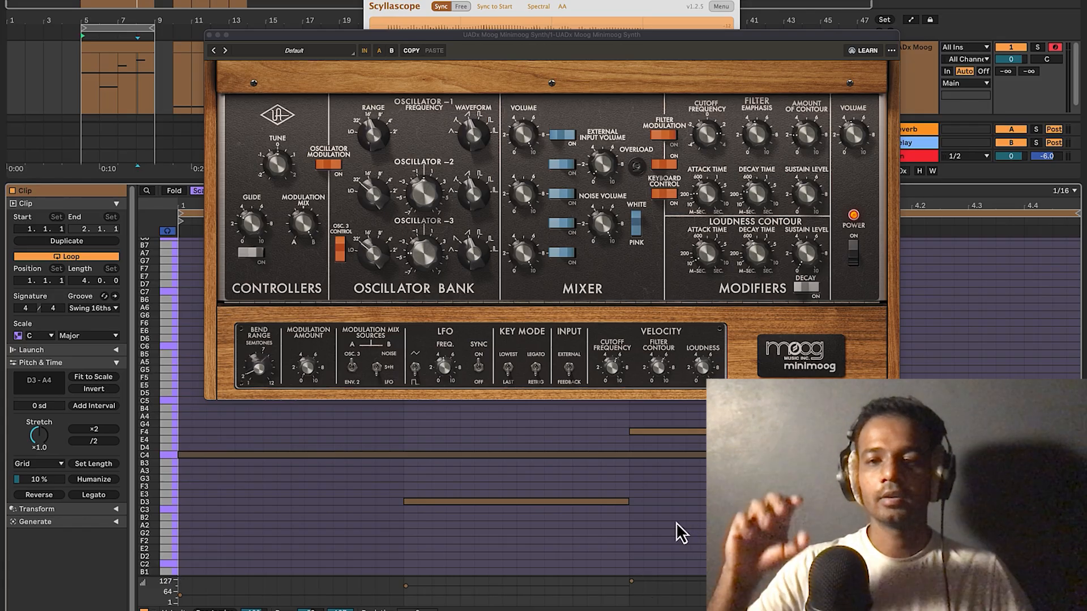
pyautogui.press('space')
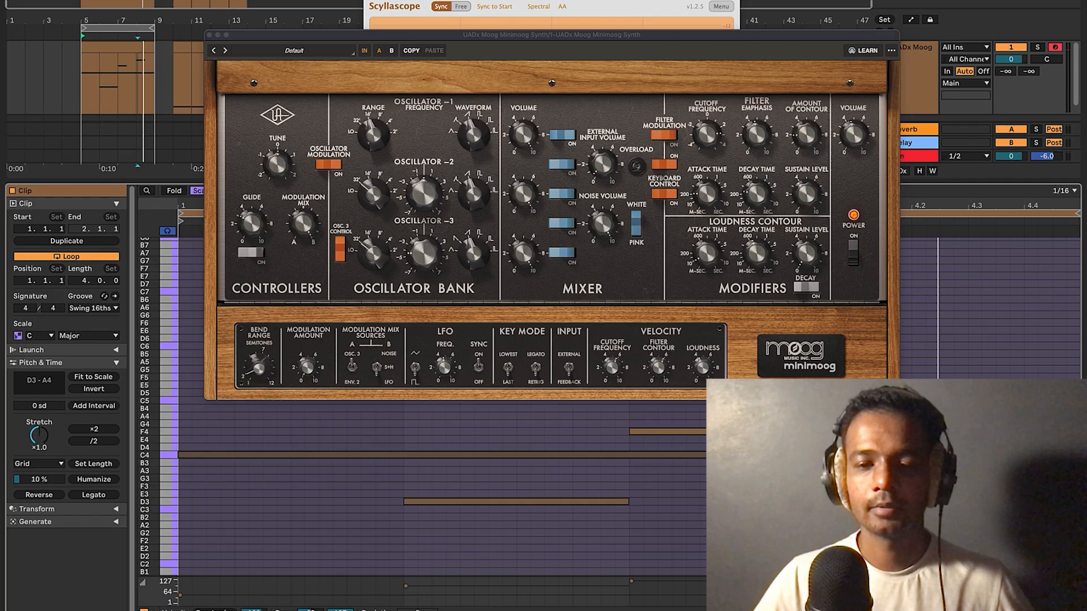
pyautogui.press('super+alt+l')
# Drag the Minimoog window down to reveal the Scyllascope waveform, then close the Detail view.
pyautogui.hotkey('shift', 'Tab')
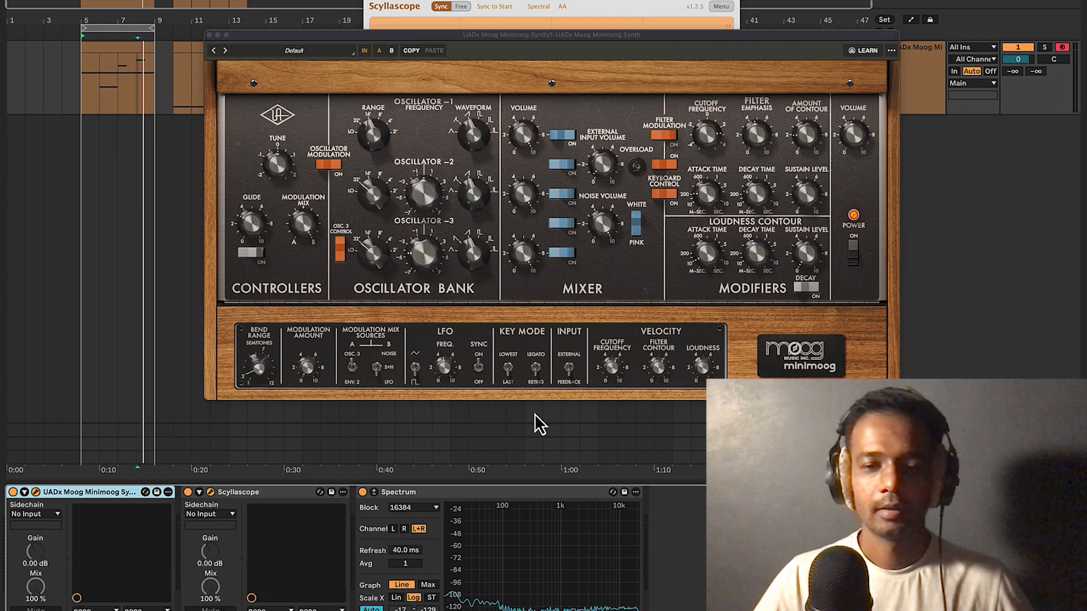
pyautogui.moveTo(616, 36); pyautogui.dragTo(613, 100)
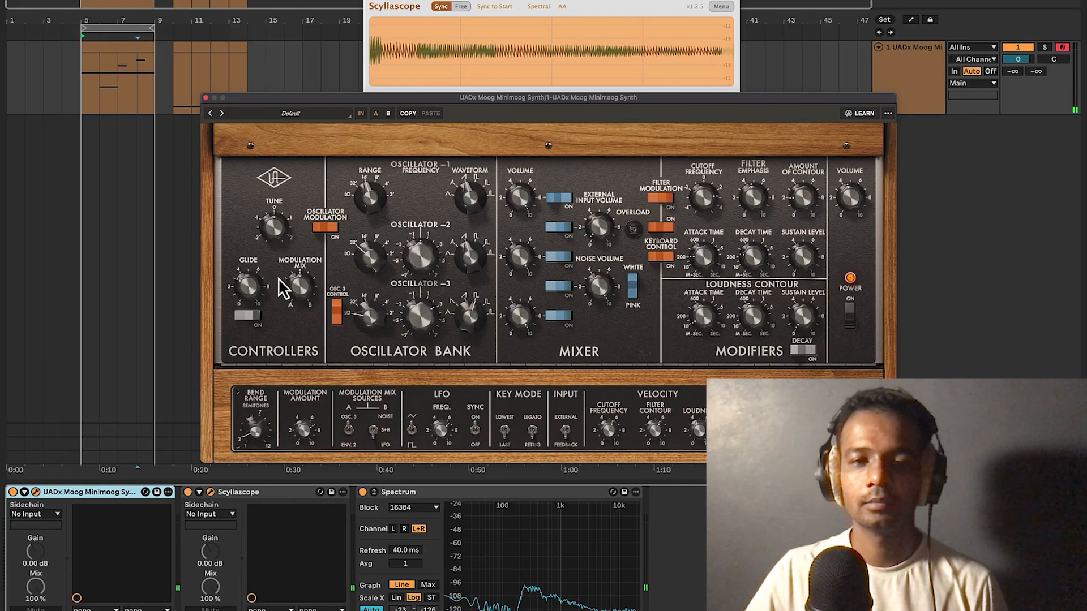
pyautogui.press('super+alt+l')
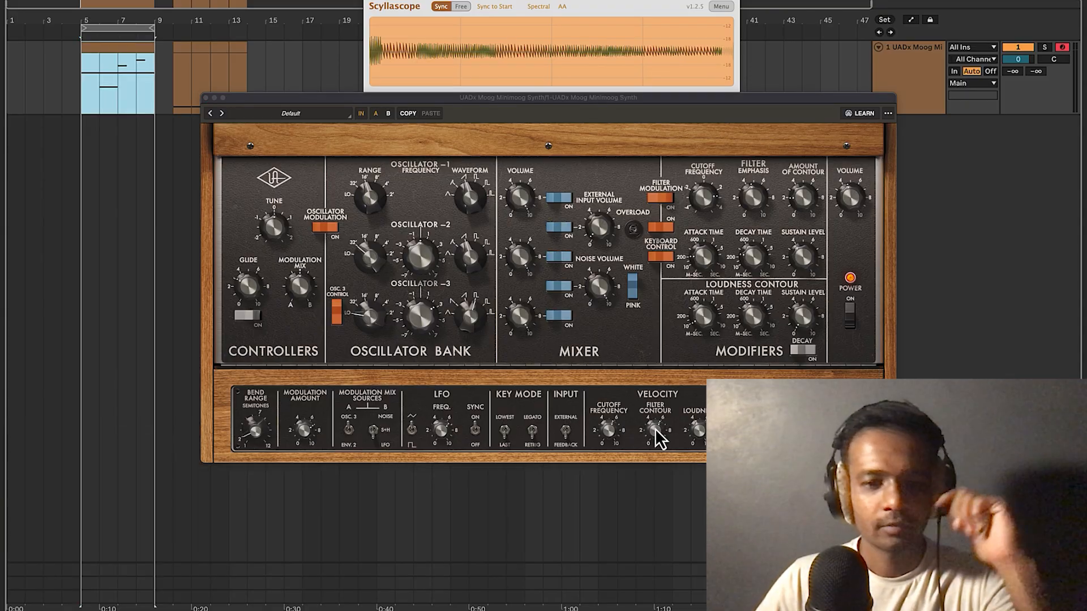